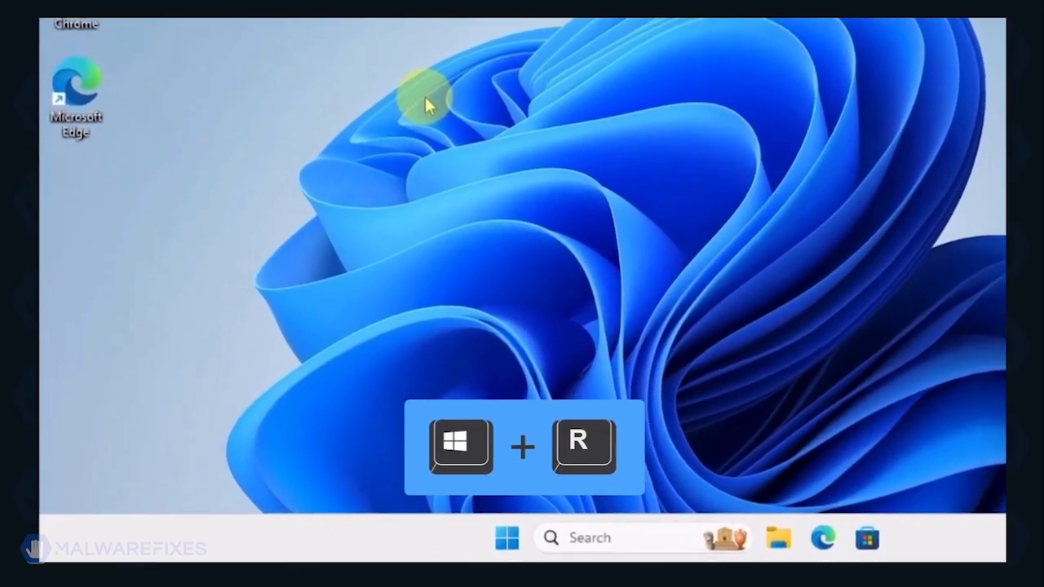
Step: Run msconfig to open System Configuration
key("super+r")
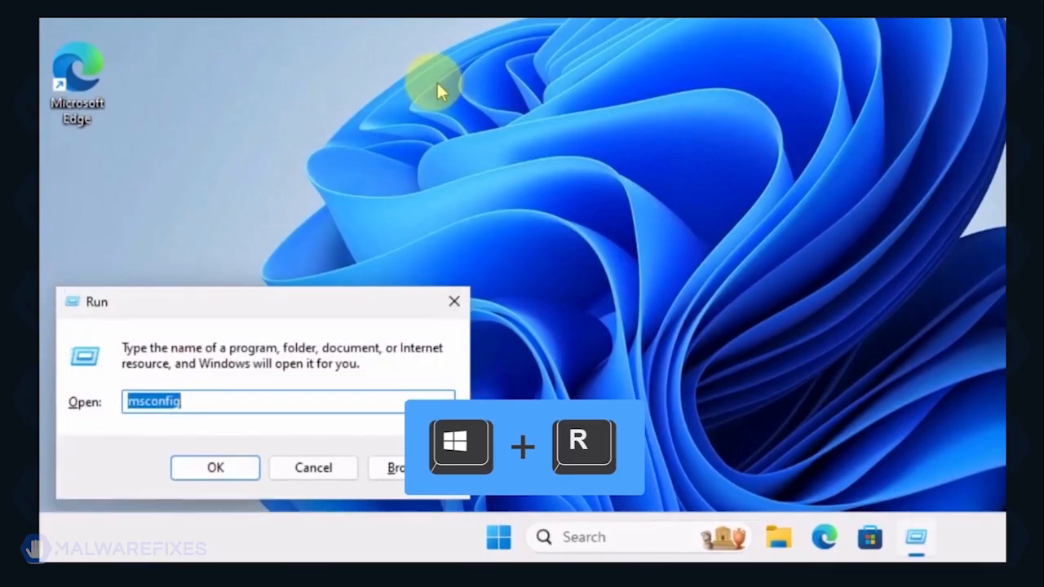
left_click(243, 405)
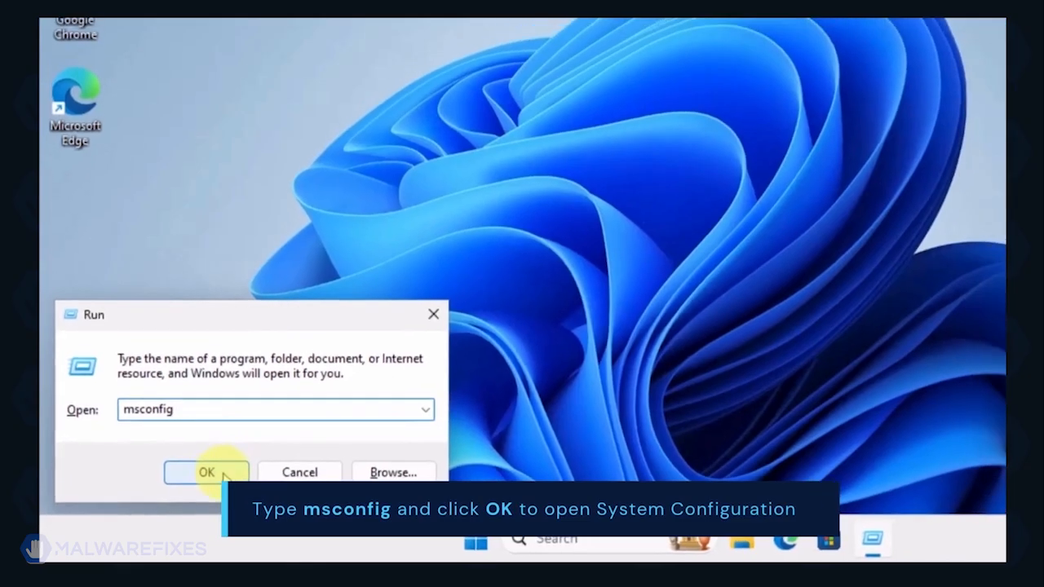
left_click(232, 471)
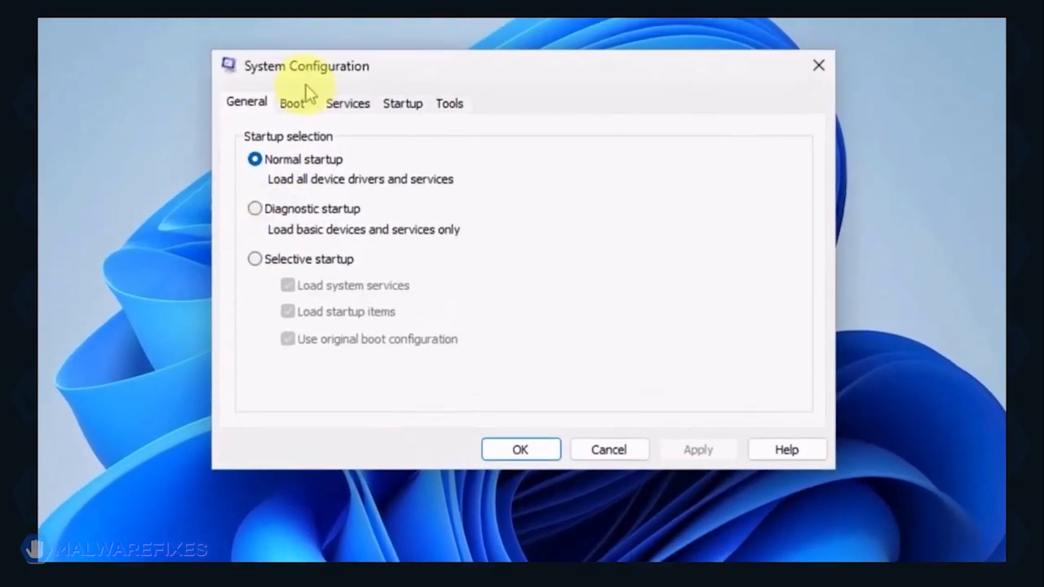
Step: Enable Safe boot with the Network option in the boot settings, apply it and restart the computer
left_click(293, 103)
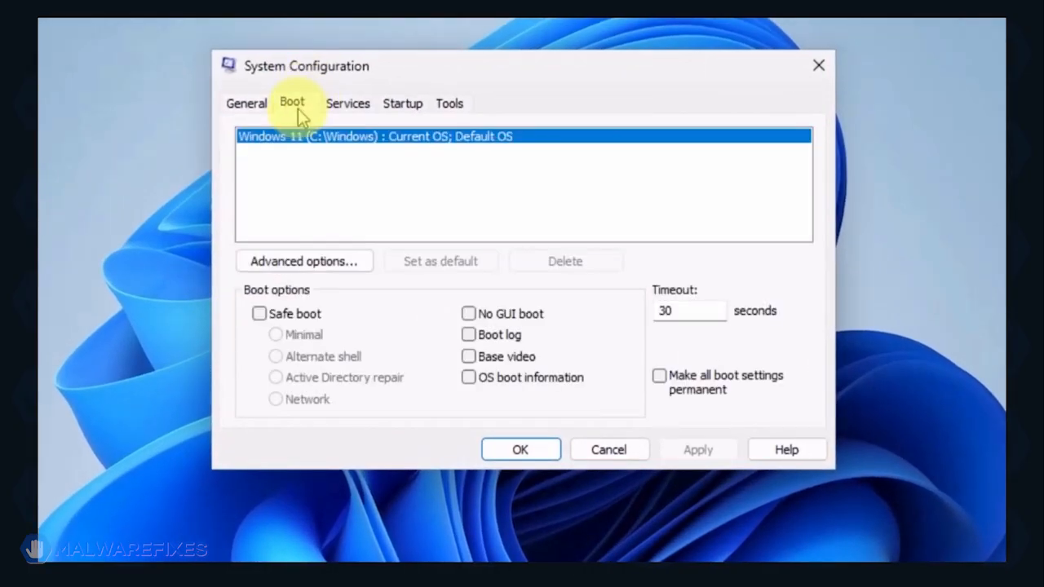
left_click(260, 315)
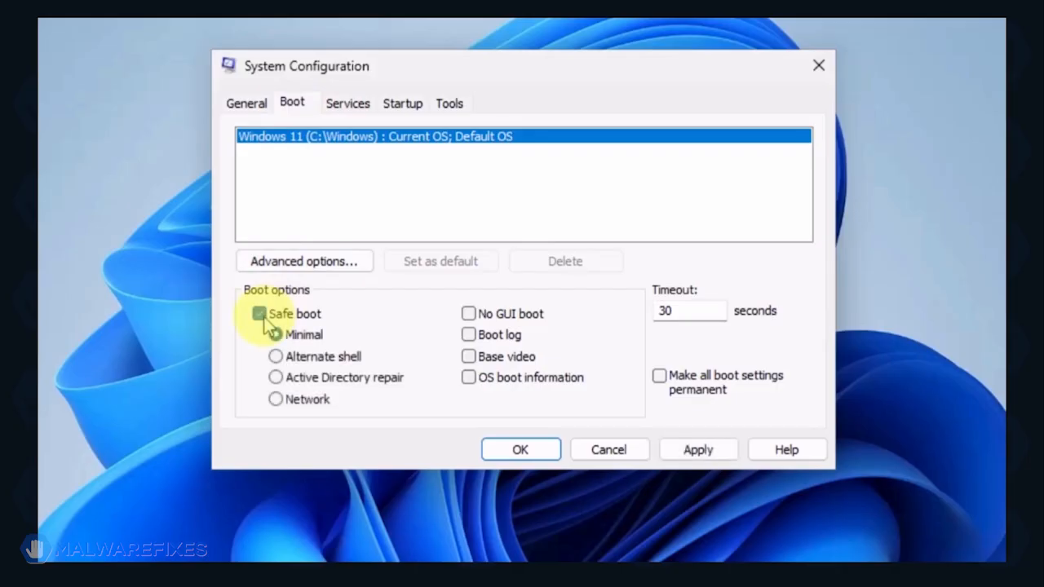
left_click(277, 402)
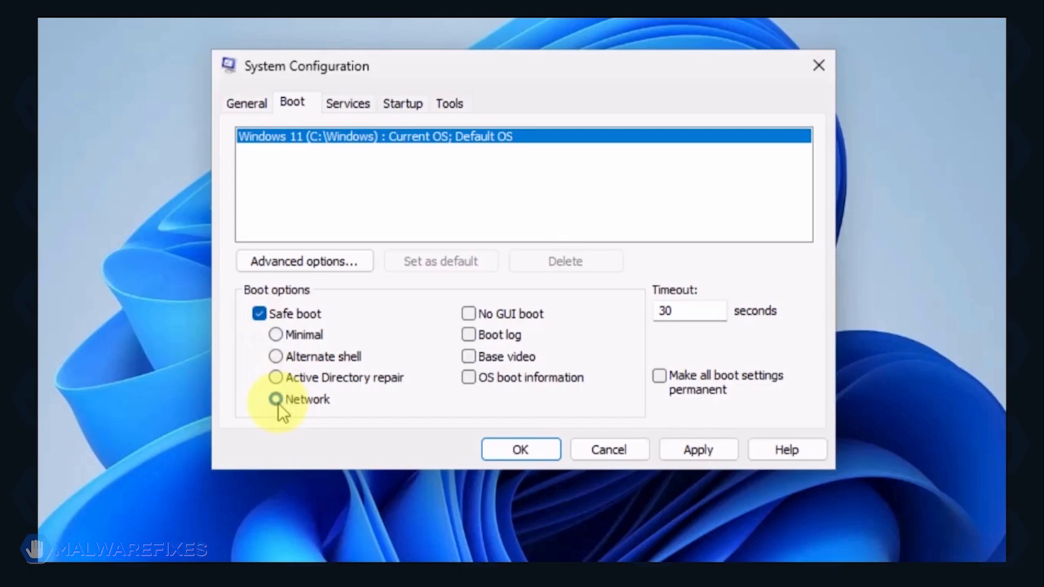
left_click(708, 454)
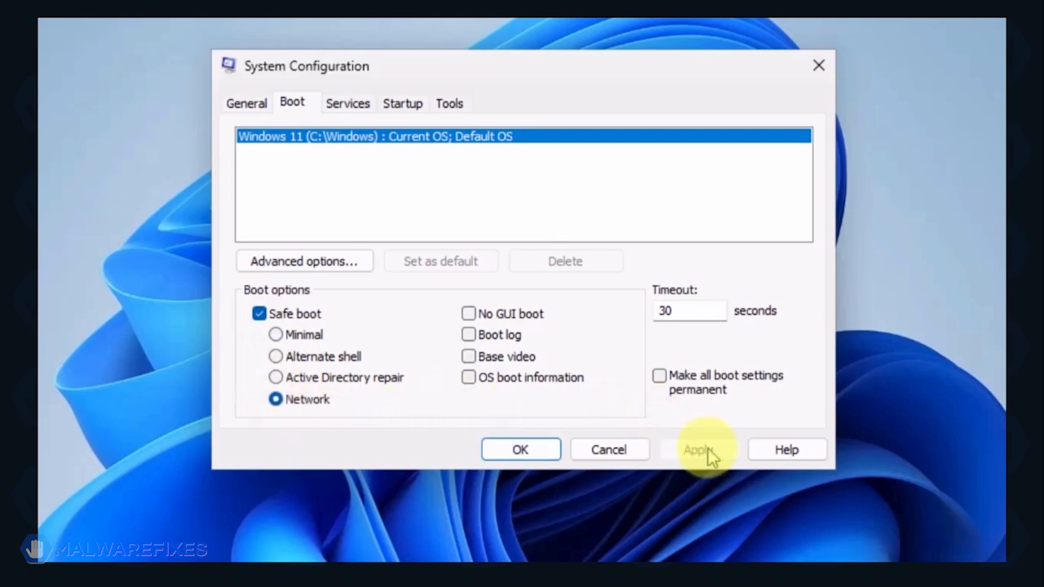
left_click(499, 459)
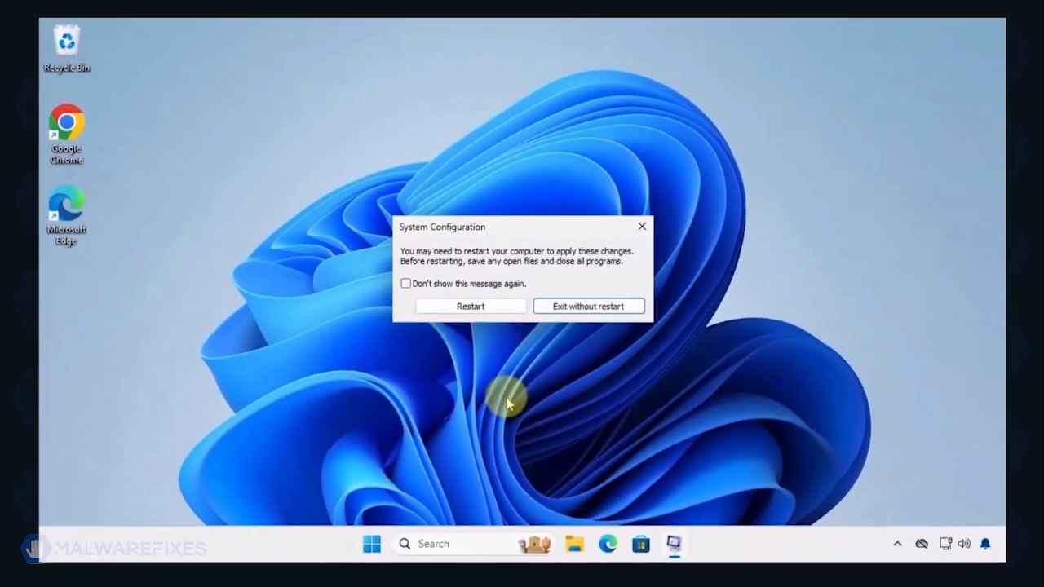
left_click(490, 313)
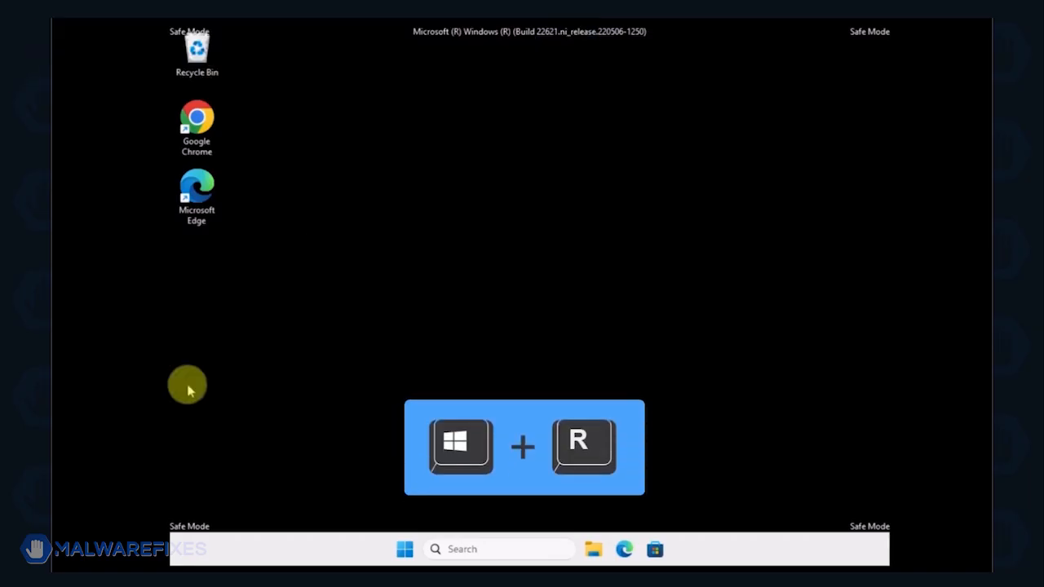
Step: Run appwiz.cpl to open the Programs and Features list
key("super+r")
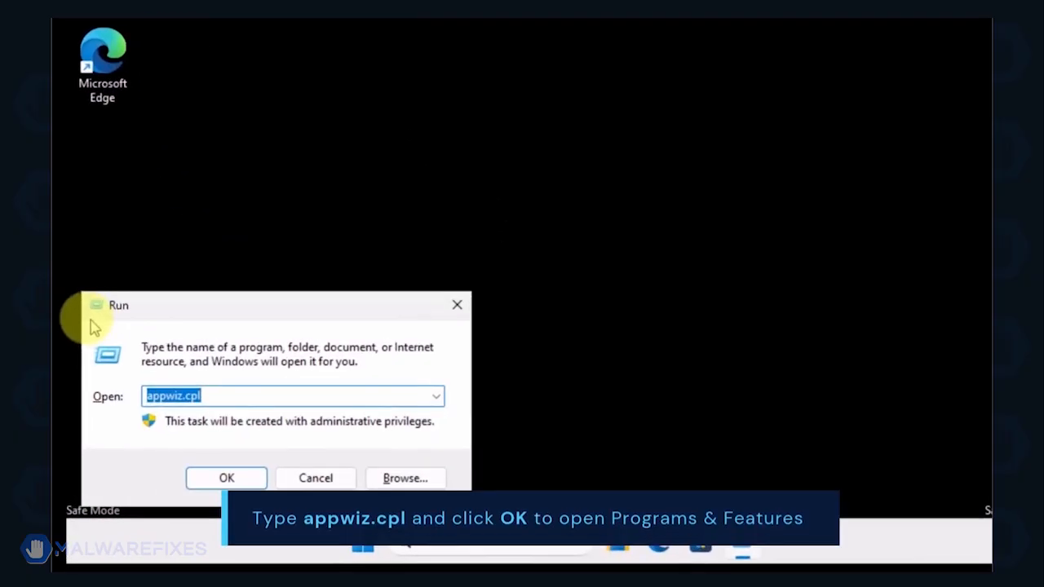
left_click(228, 398)
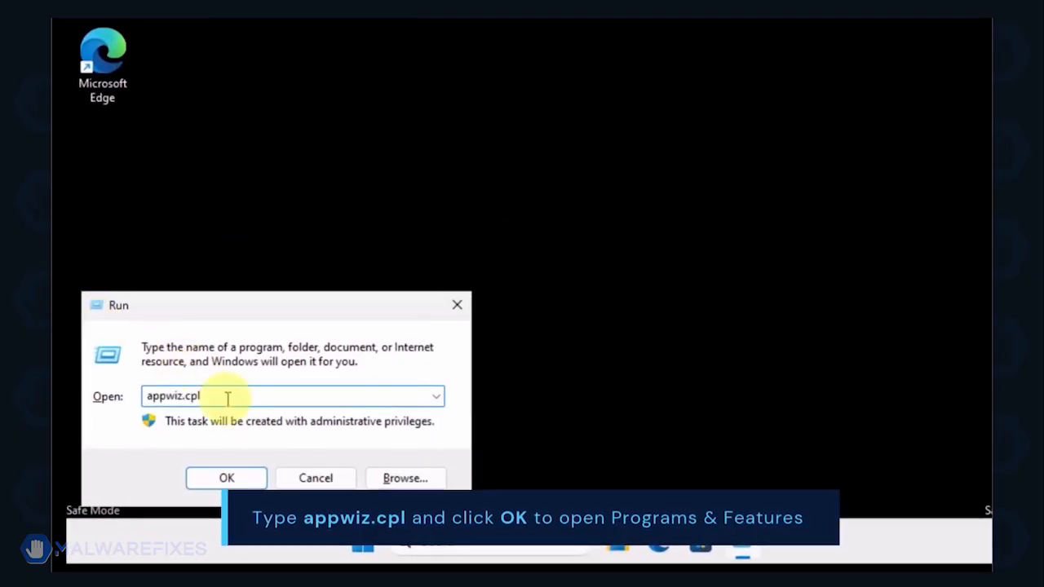
left_click(230, 480)
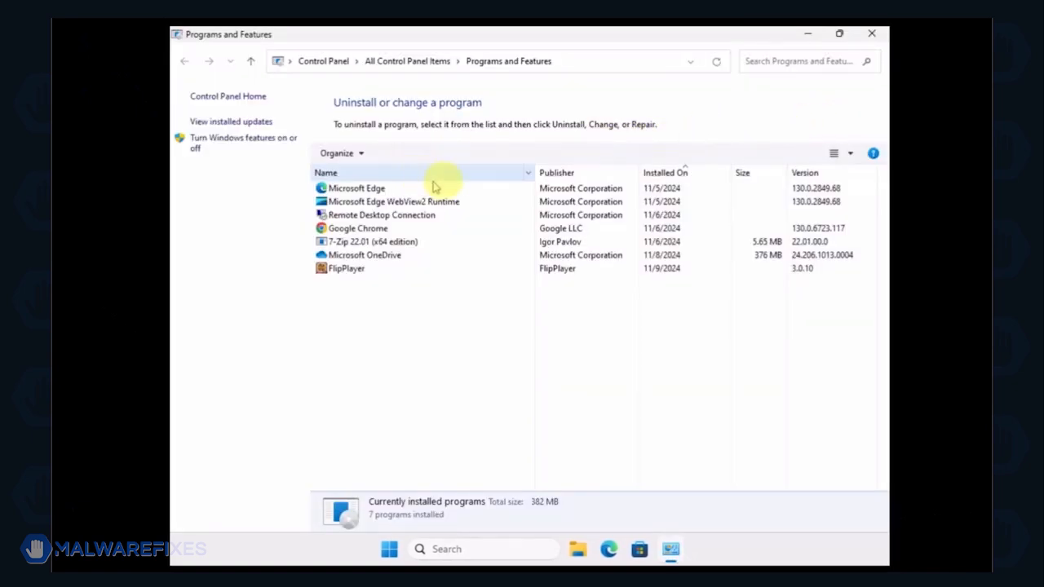
Step: Sort the installed programs by newest install date, uninstall FlipPlayer and close Programs and Features
left_click(664, 175)
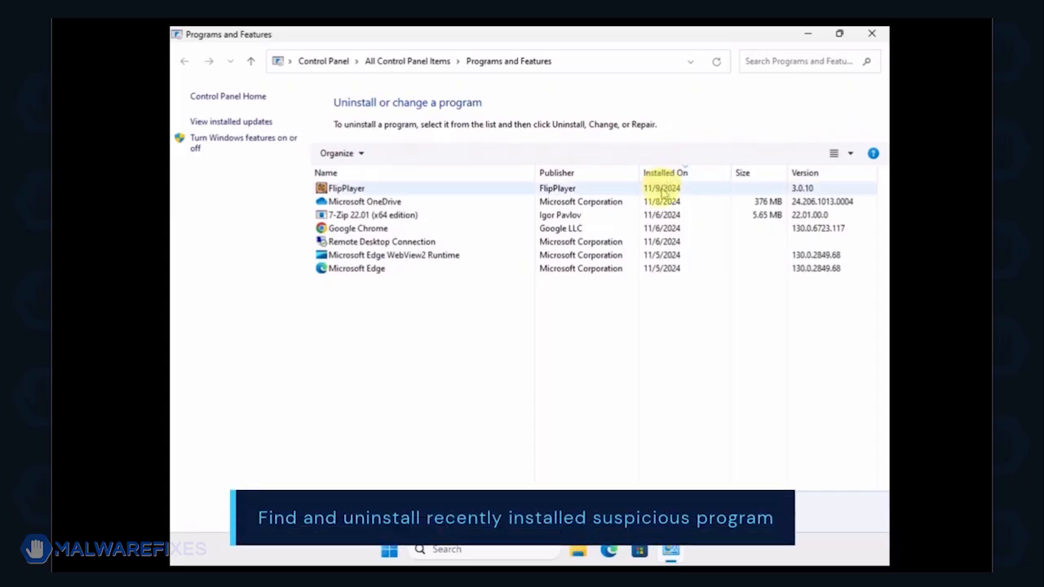
left_click(663, 188)
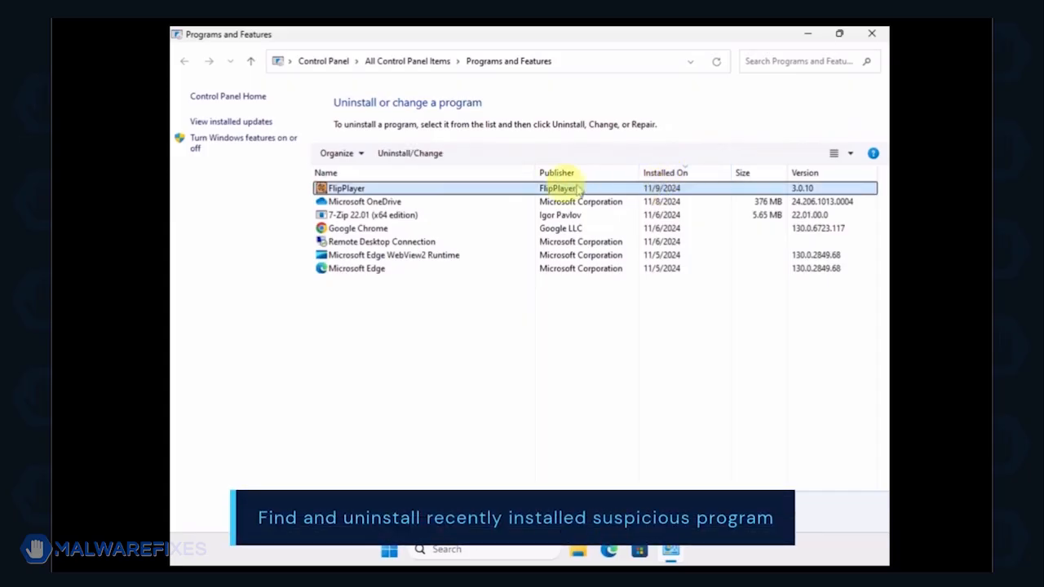
left_click(407, 156)
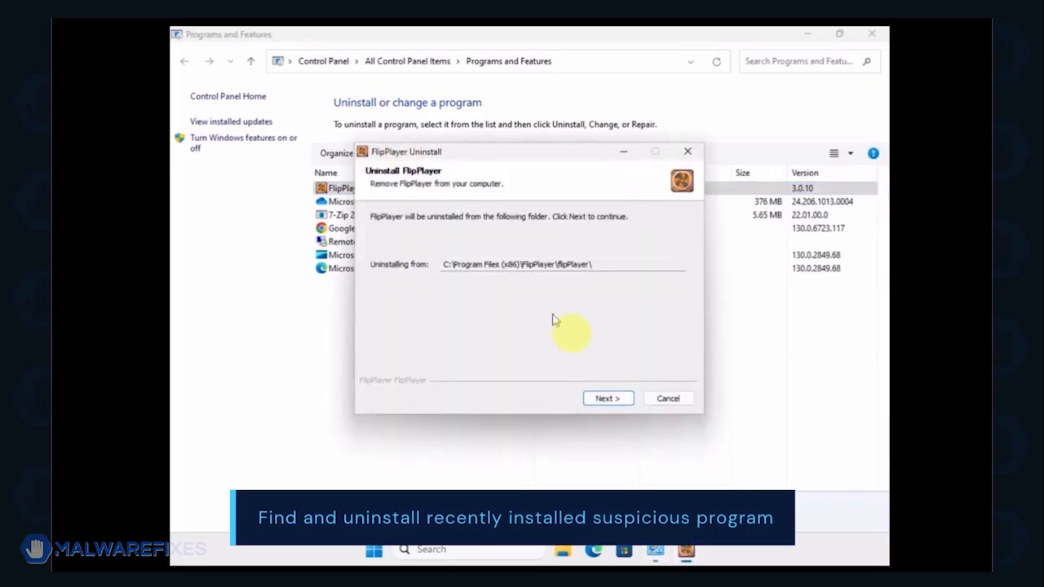
left_click(603, 399)
left_click(599, 402)
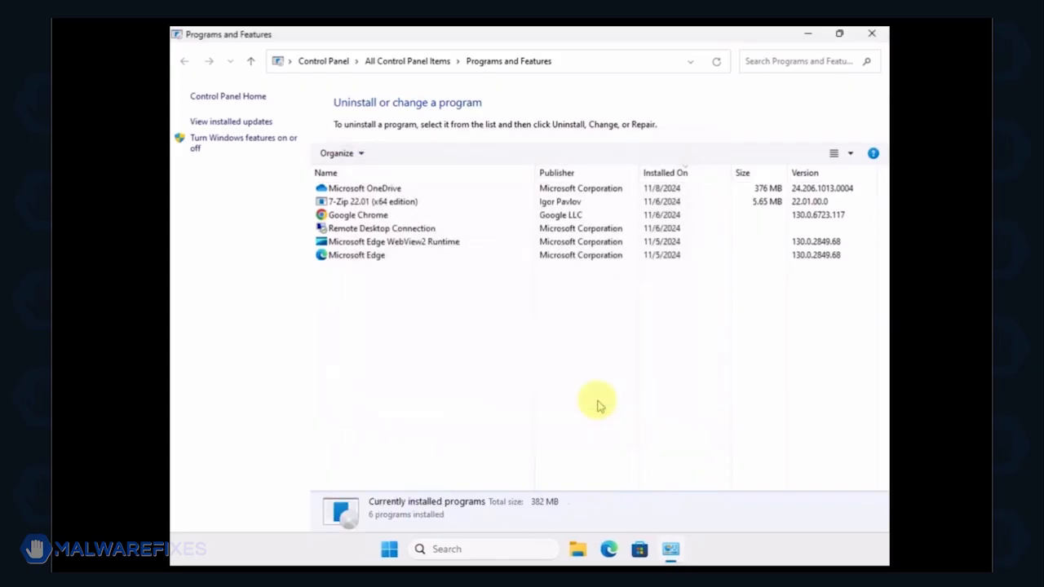
left_click(872, 36)
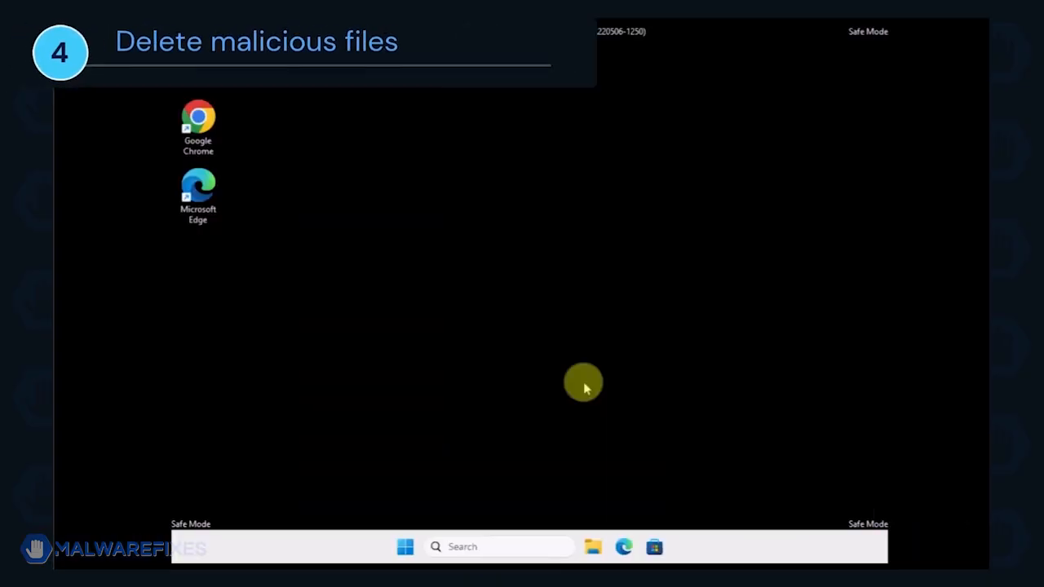
Step: Switch to File Explorer and turn on the display of hidden items
left_click(593, 552)
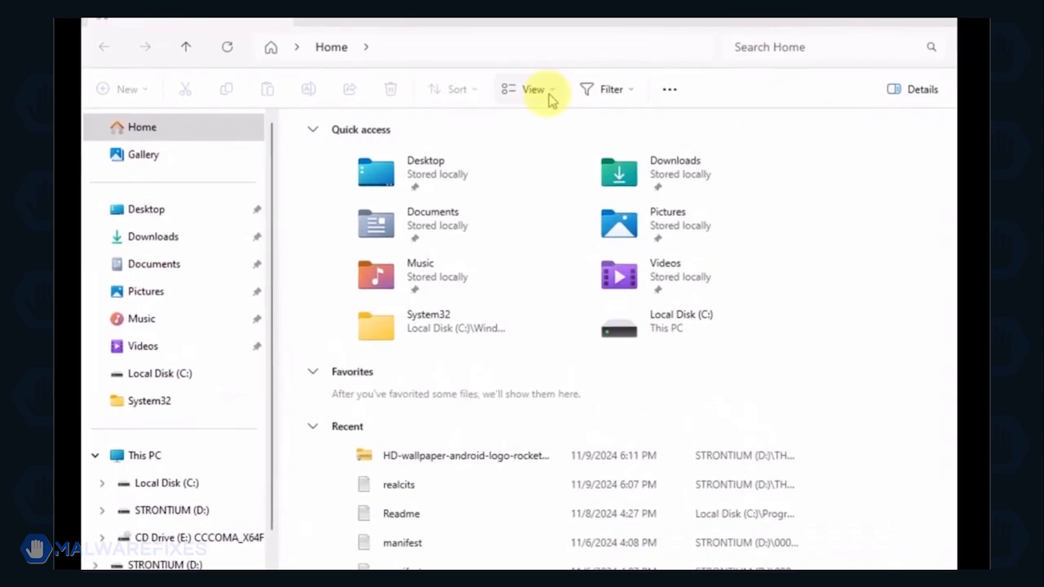
left_click(551, 91)
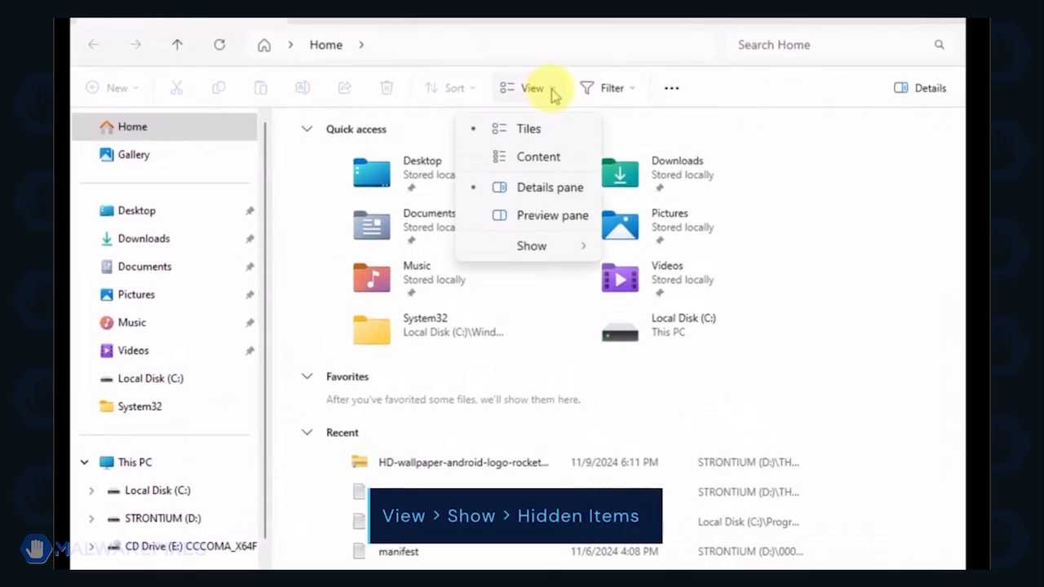
mouse_move(556, 251)
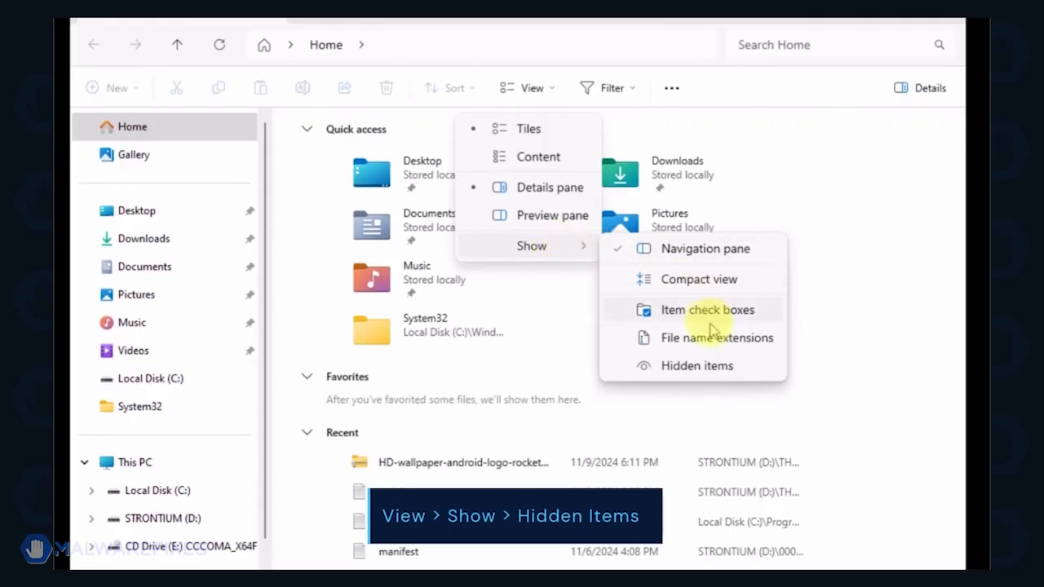
left_click(697, 365)
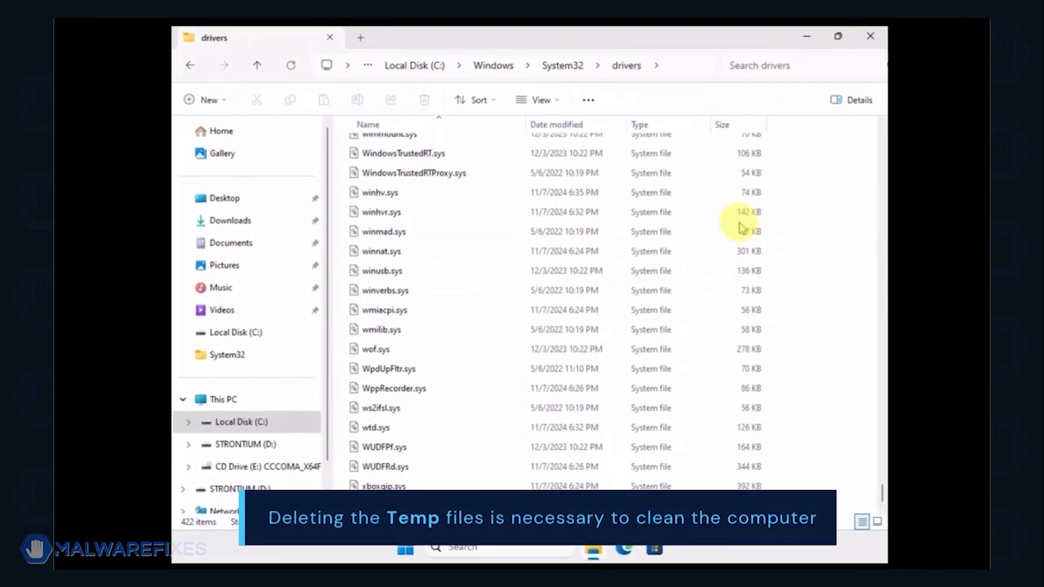
Step: Browse to the folder C:\Users\MalwareFixes\AppData\Local\Temp
left_click(266, 424)
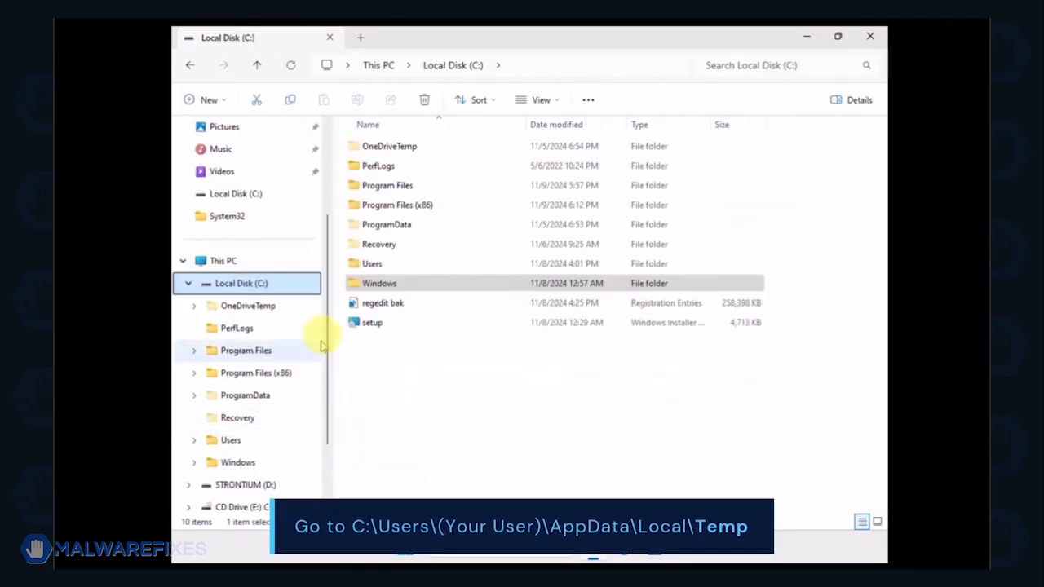
double_click(368, 264)
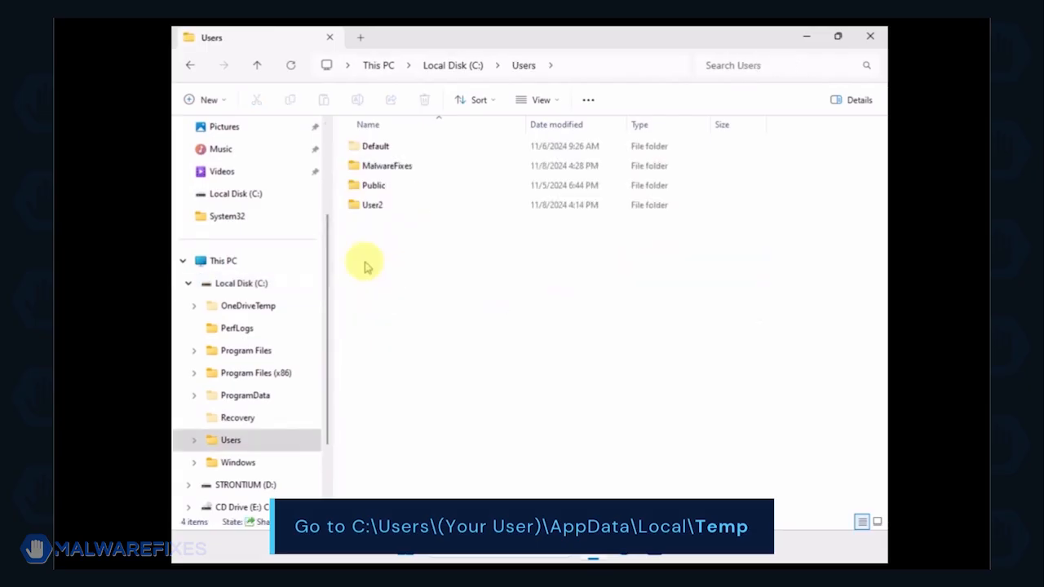
left_click(378, 169)
double_click(377, 168)
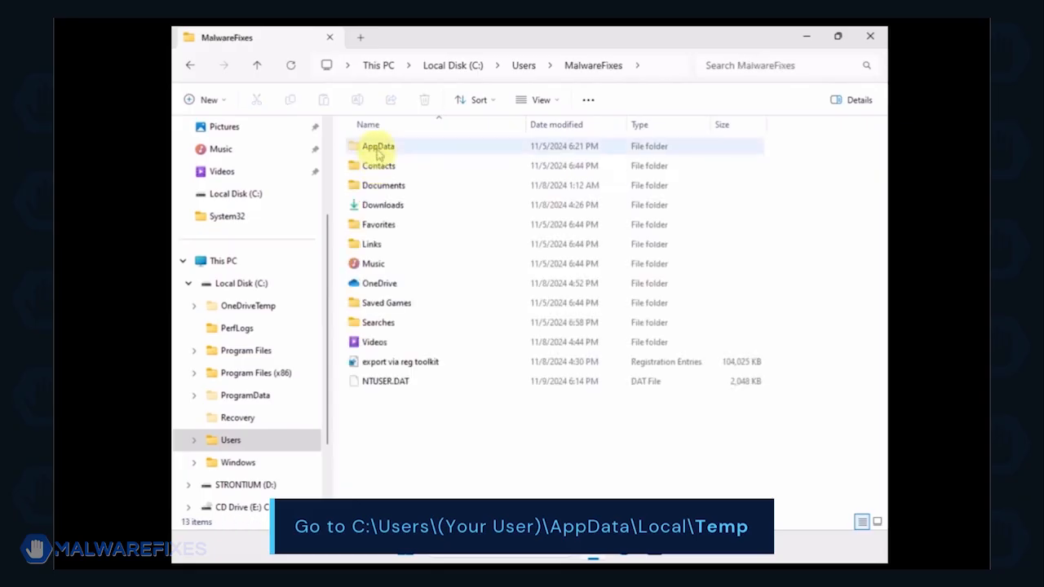
double_click(378, 149)
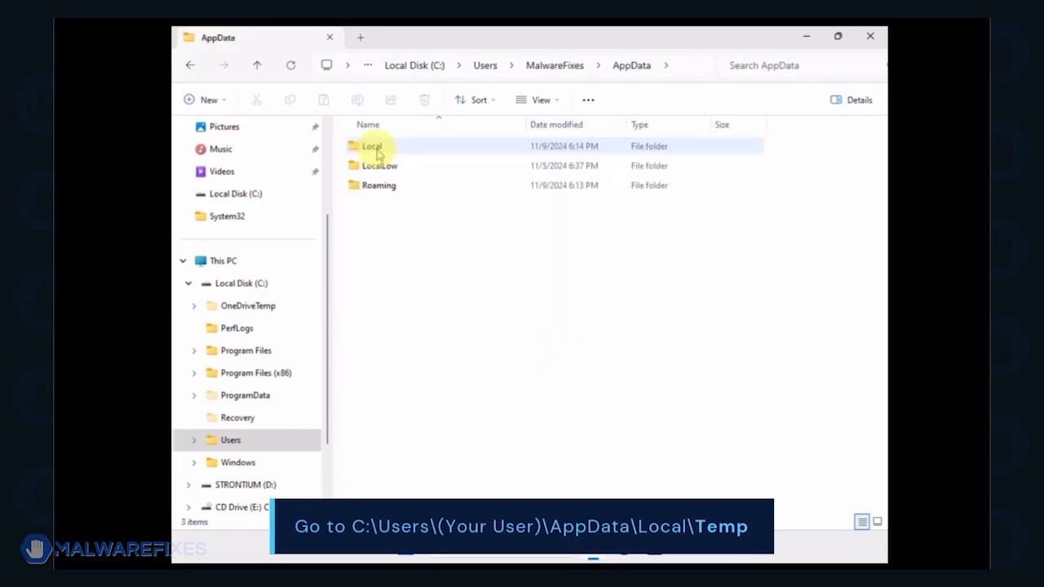
double_click(377, 155)
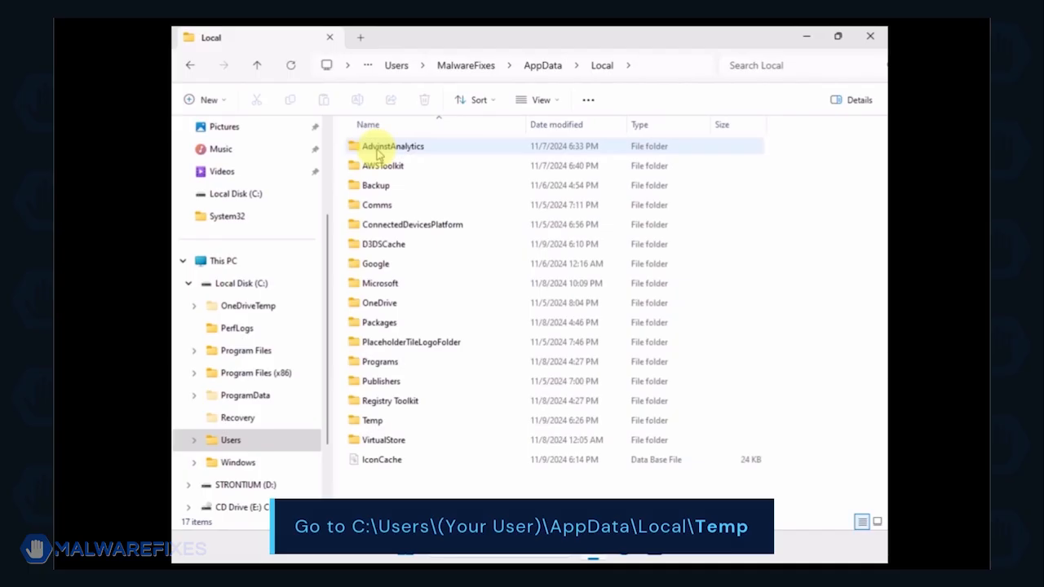
left_click(371, 421)
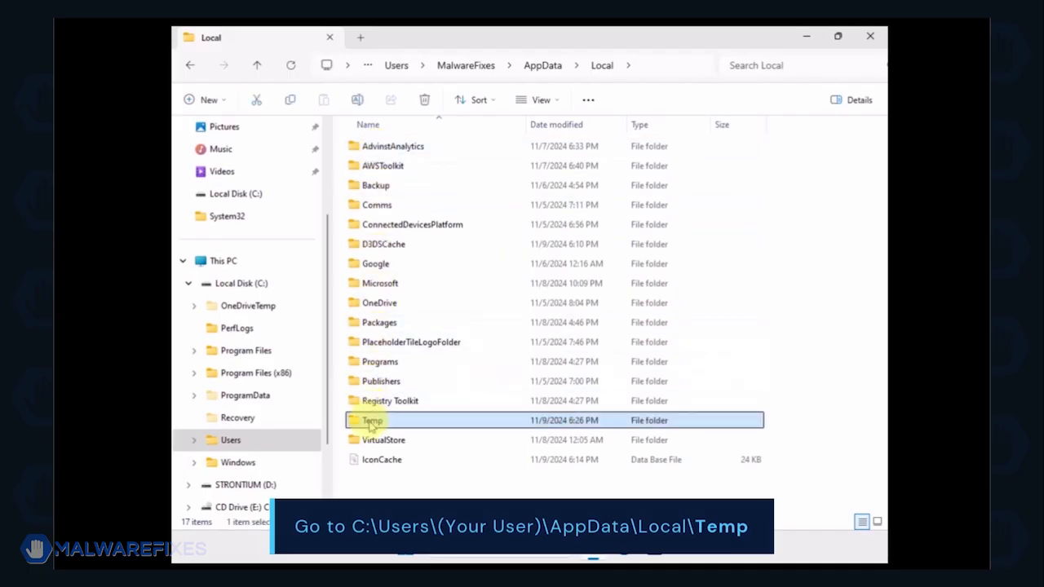
double_click(371, 421)
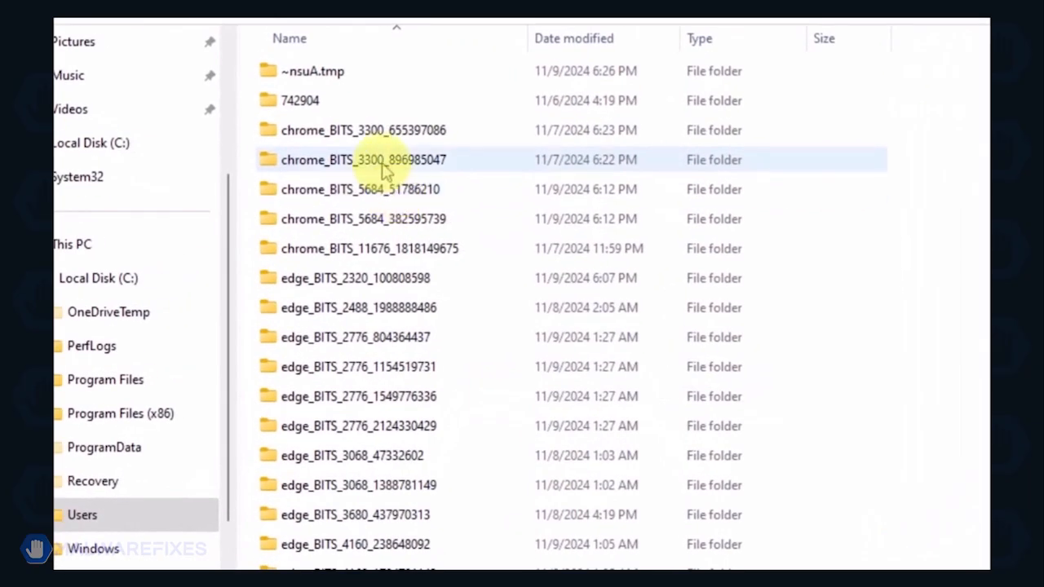
Step: Delete all files and folders in the Temp folder and clear the remaining selection
key("ctrl+a")
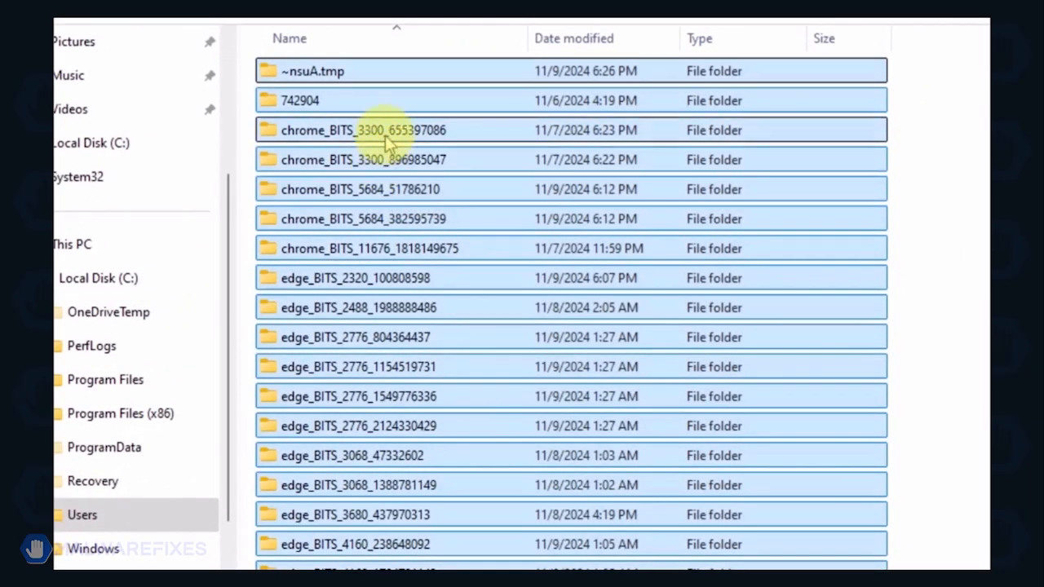
right_click(389, 143)
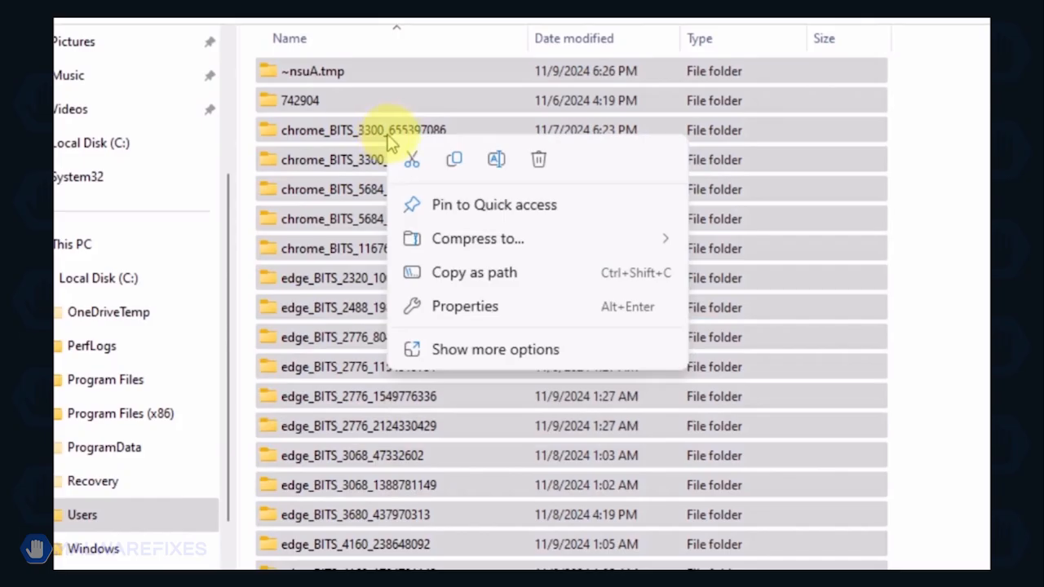
left_click(540, 160)
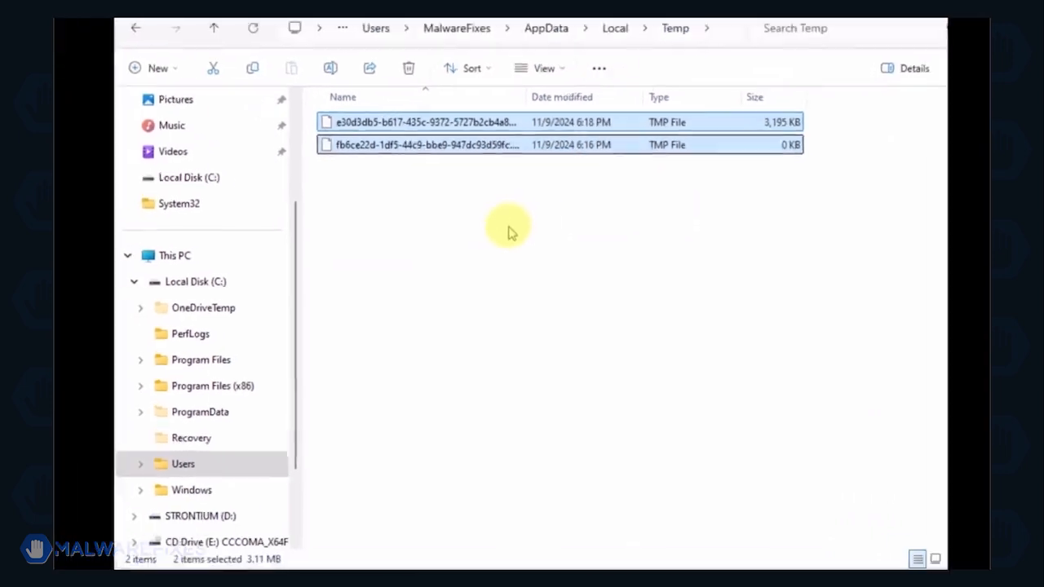
left_click(507, 231)
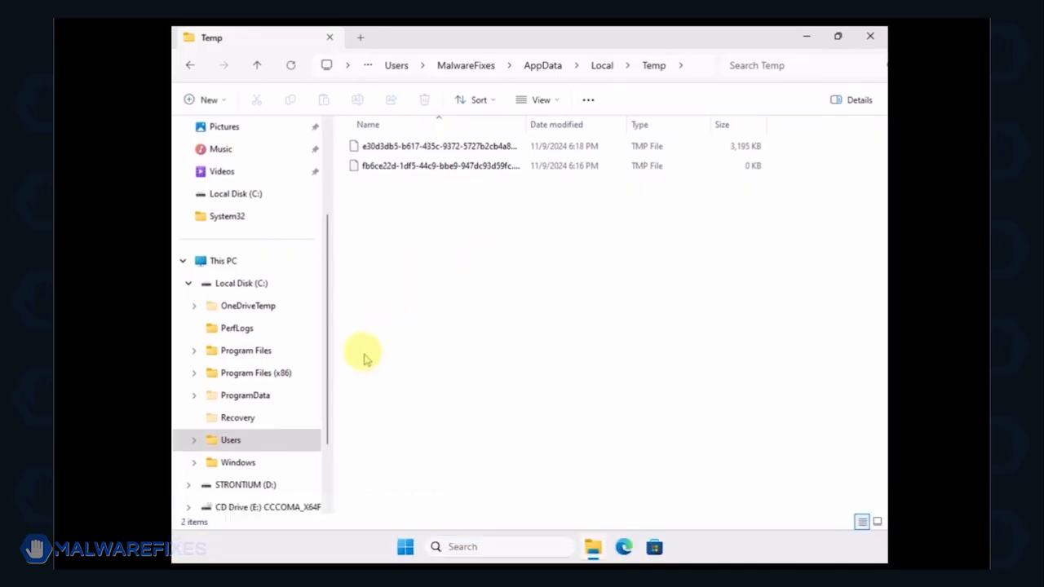
Step: Browse to the folder C:\ProgramData\Microsoft\Windows Defender
left_click(258, 286)
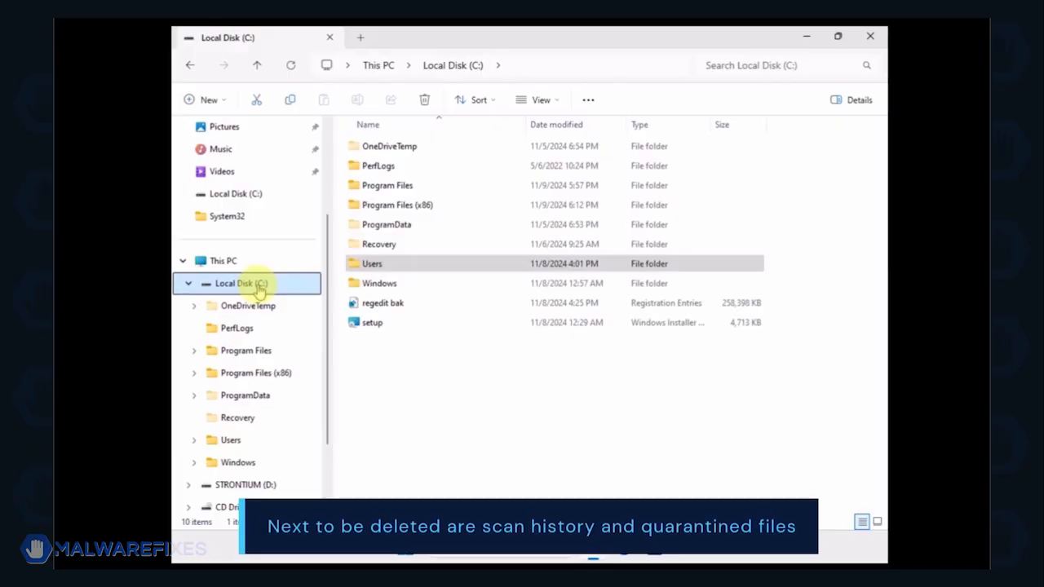
double_click(394, 228)
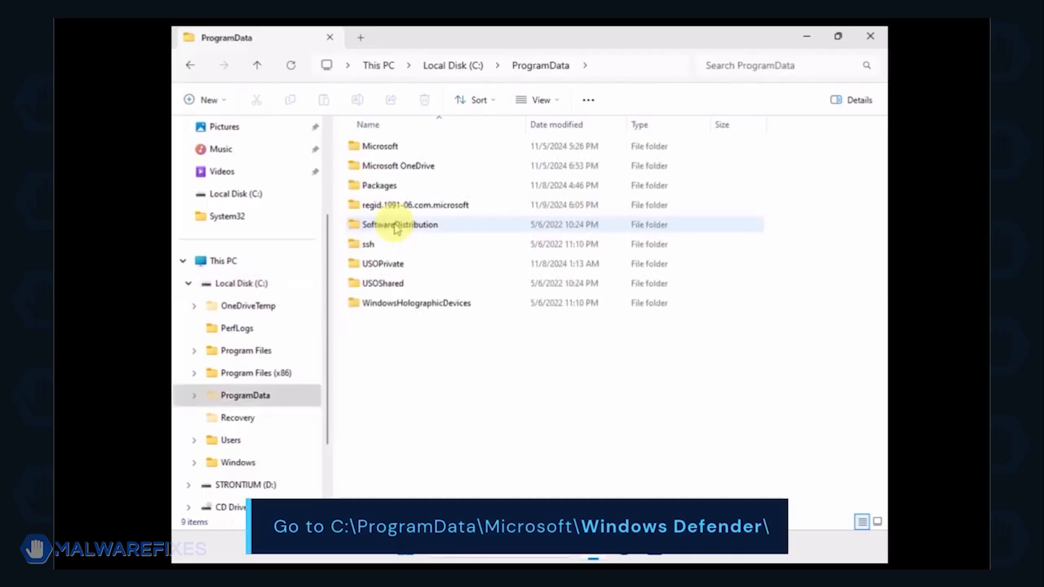
double_click(380, 149)
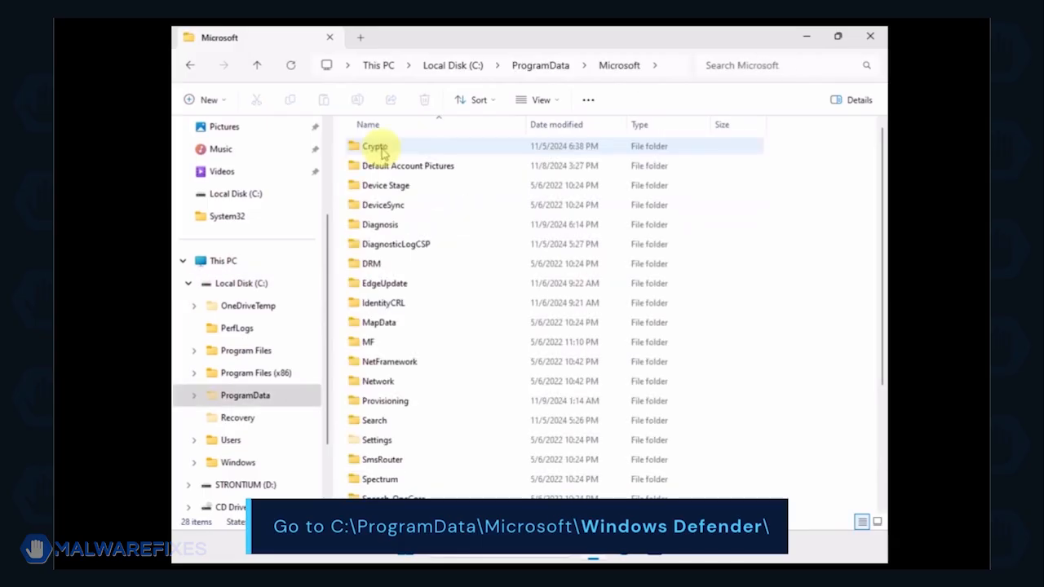
scroll(469, 265, "down", 3)
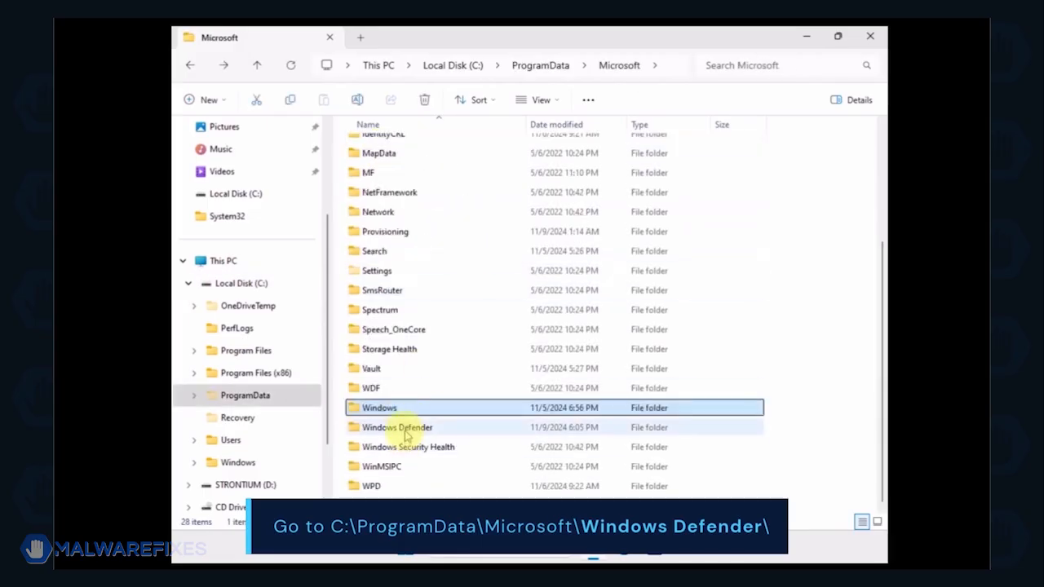
left_click(406, 431)
double_click(406, 433)
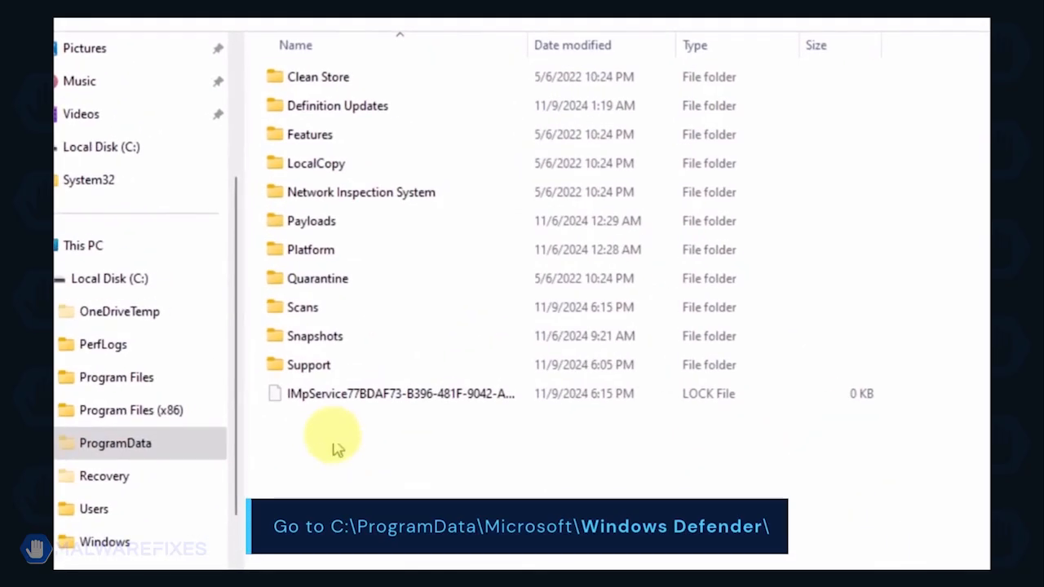
Step: Delete the Quarantine folder from the Windows Defender folder
left_click(326, 280)
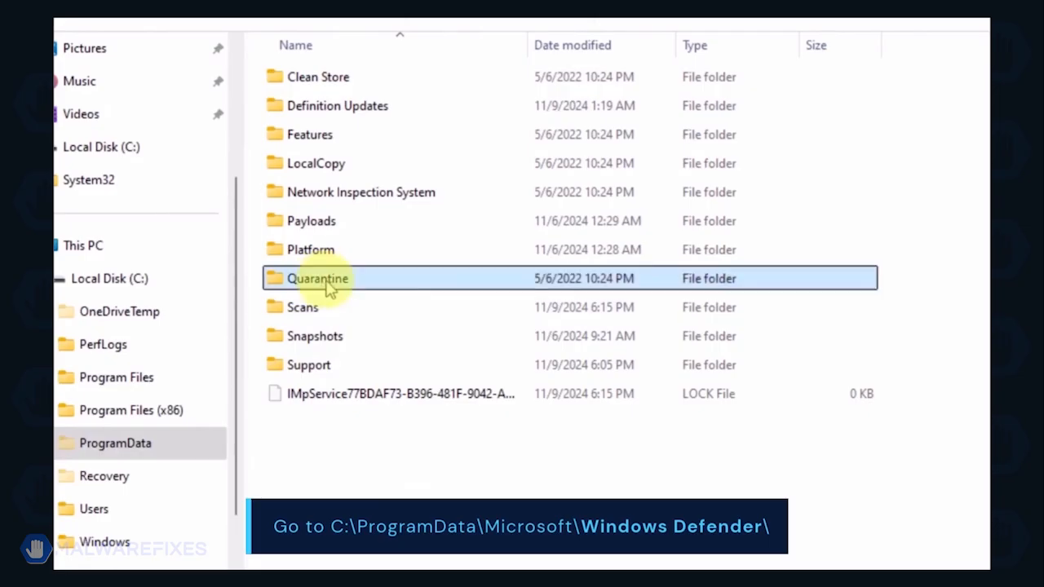
right_click(384, 287)
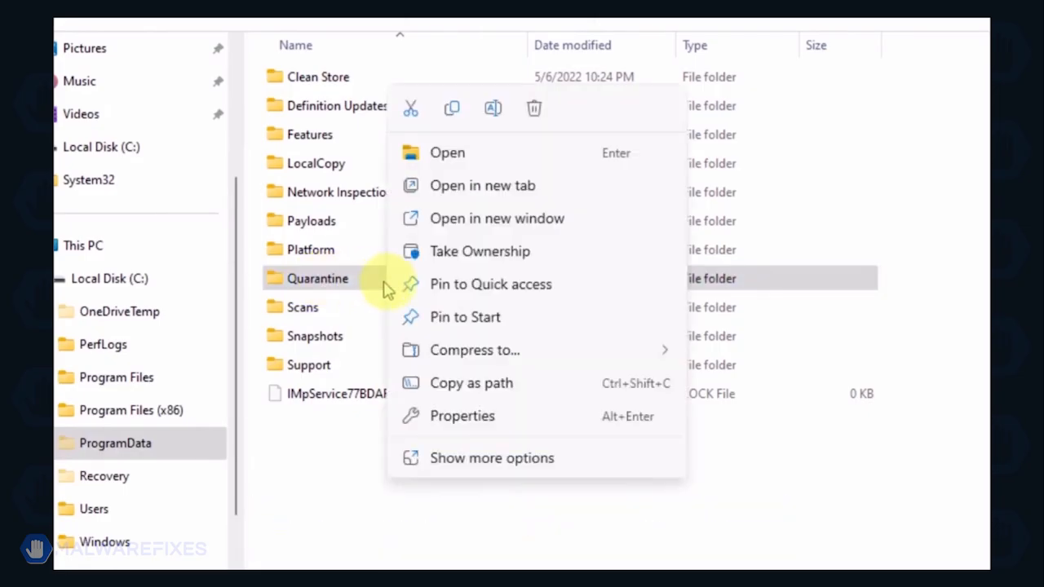
left_click(534, 109)
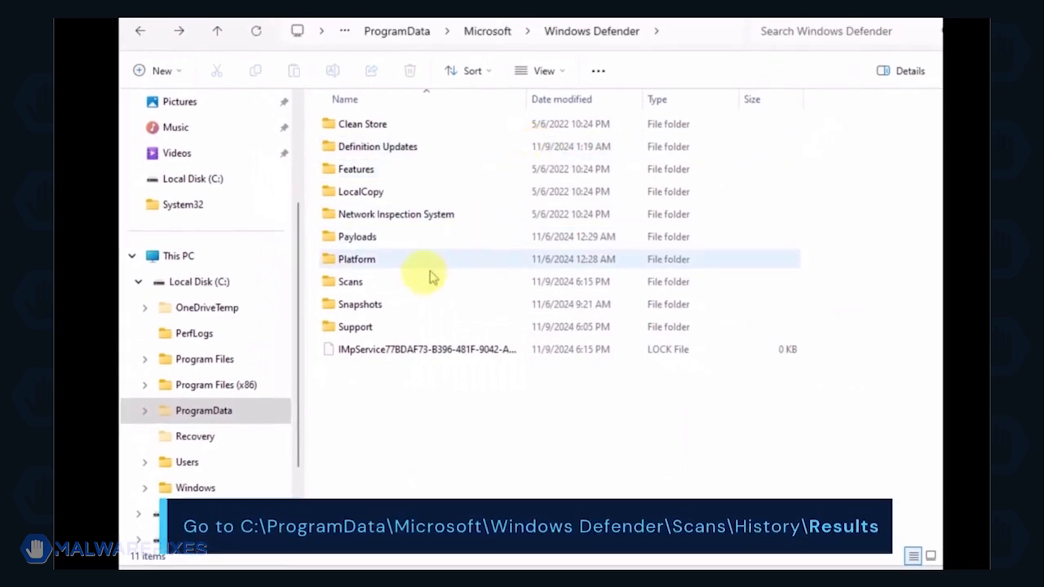
Step: Go to Scans\History\Results inside the Windows Defender folder and delete the Quick and Resource folders
double_click(395, 286)
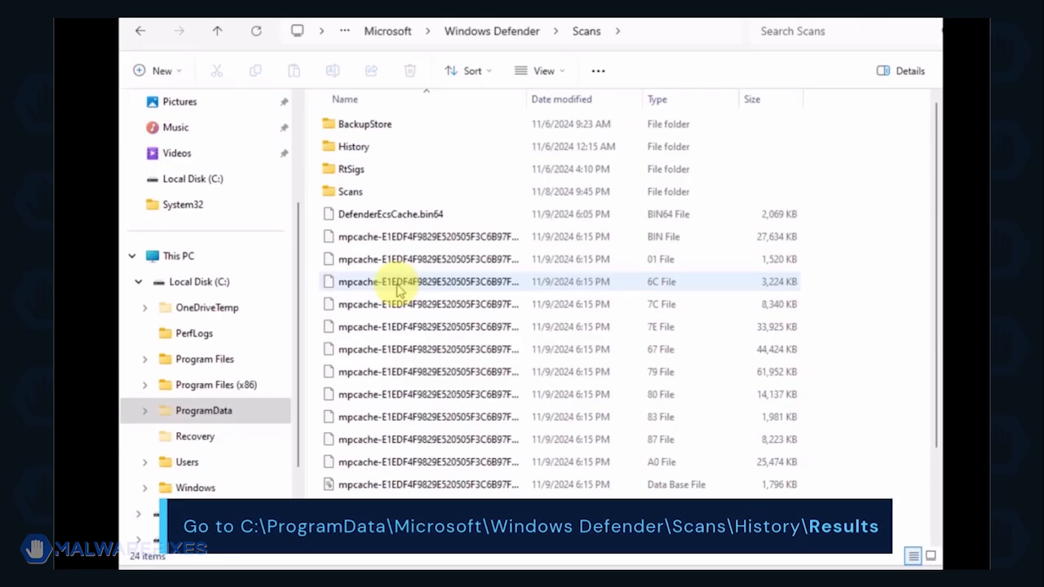
double_click(352, 149)
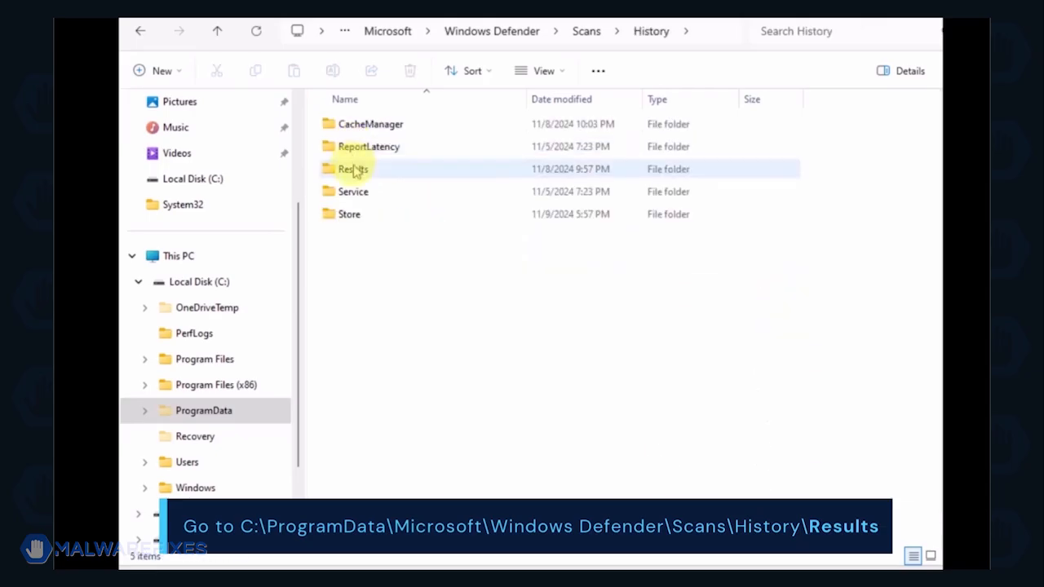
double_click(353, 169)
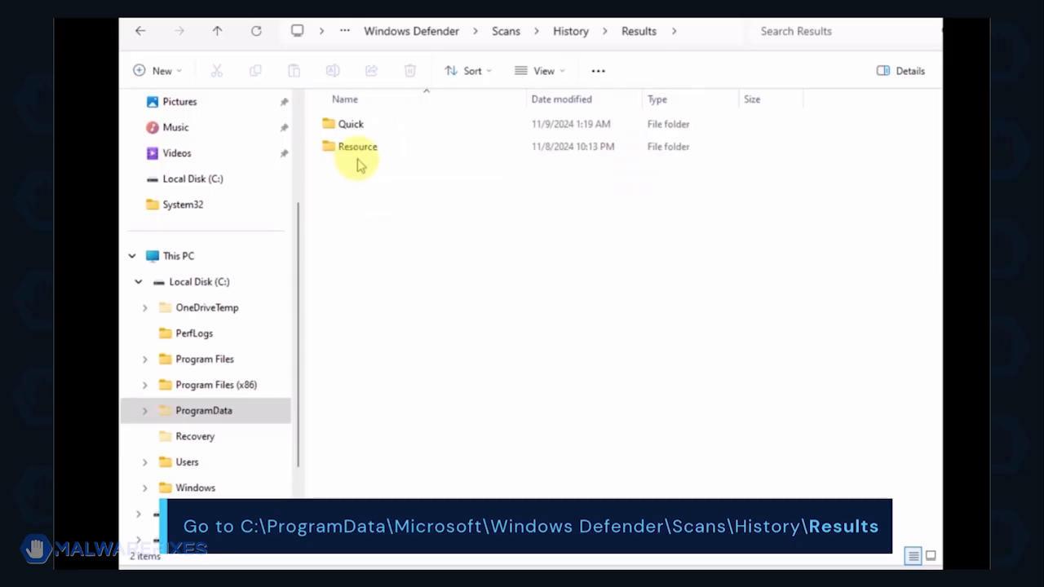
key("ctrl+a")
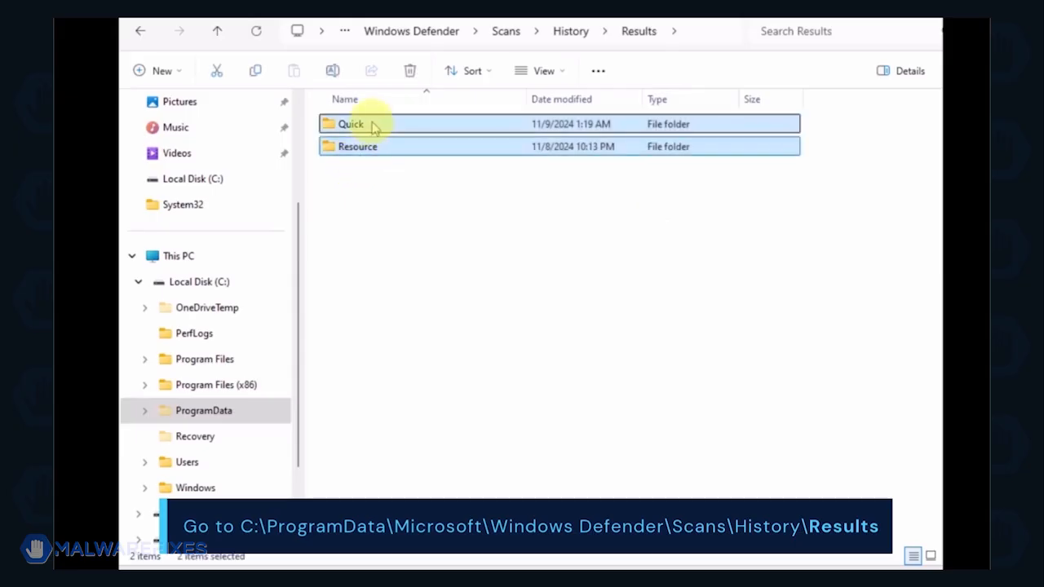
right_click(374, 127)
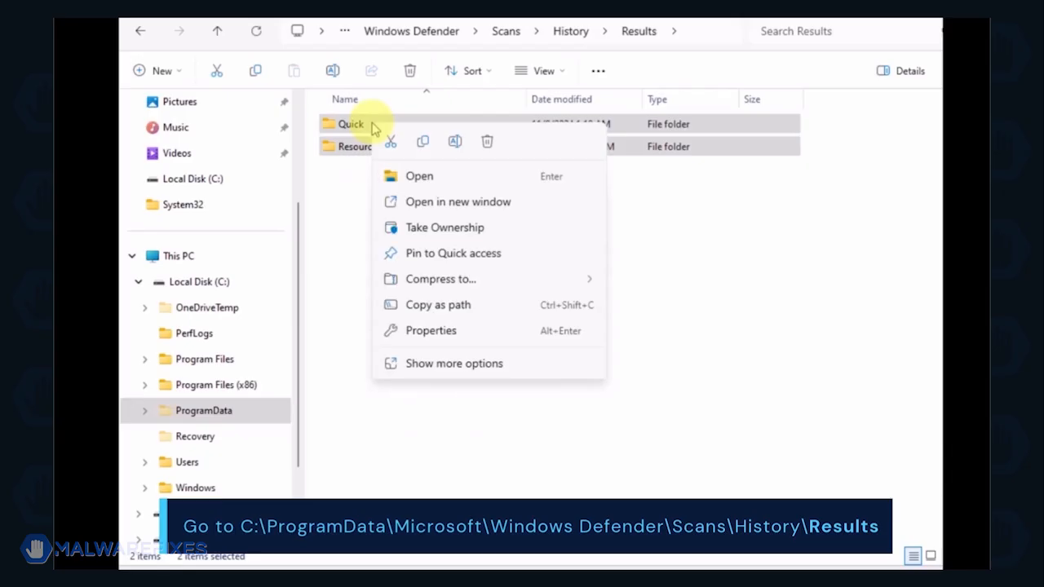
left_click(484, 143)
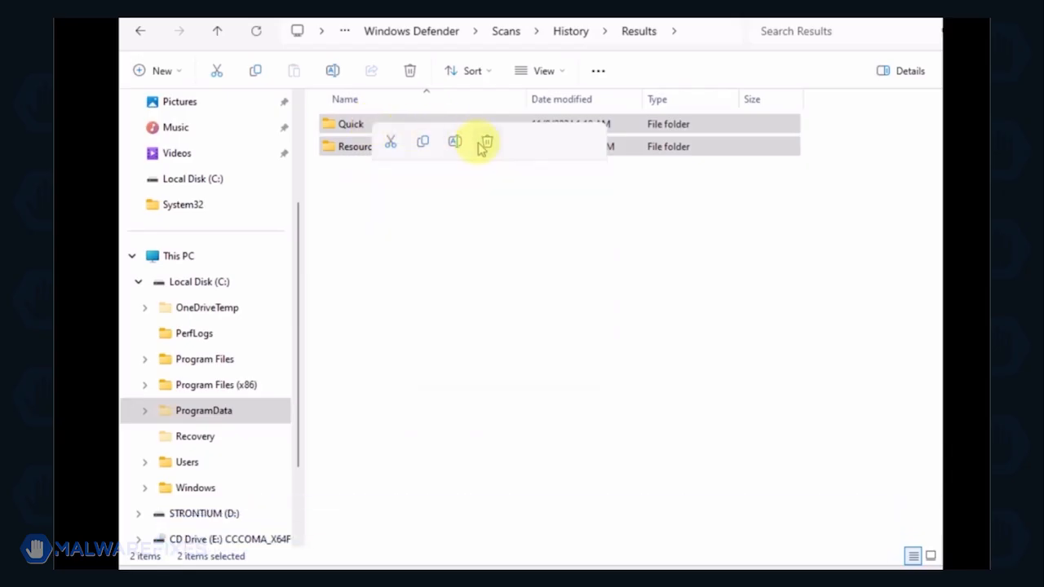
Step: Delete the Unknown text document from the Service folder under Scans\History and close File Explorer
left_click(138, 33)
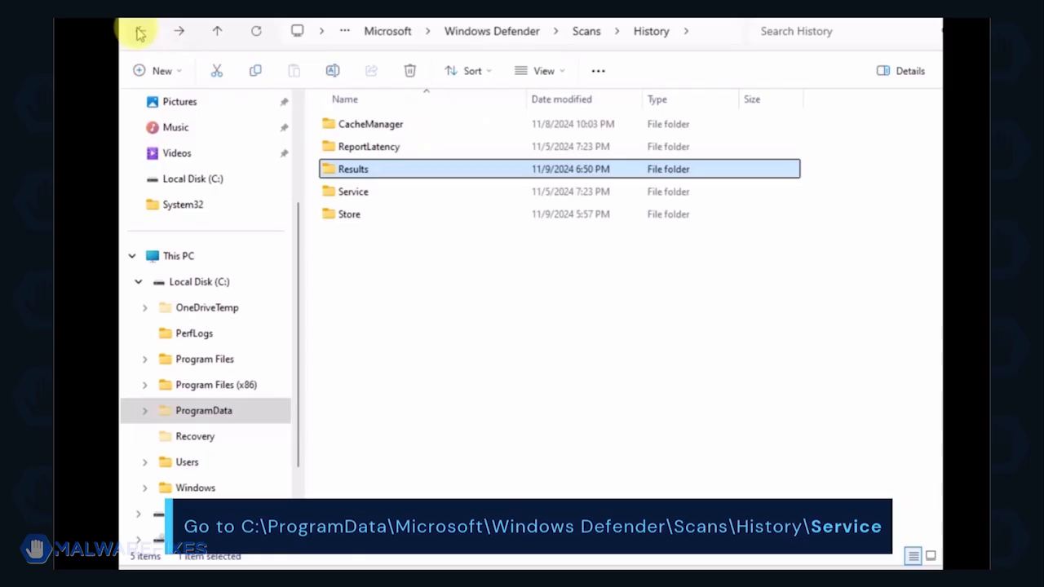
double_click(360, 194)
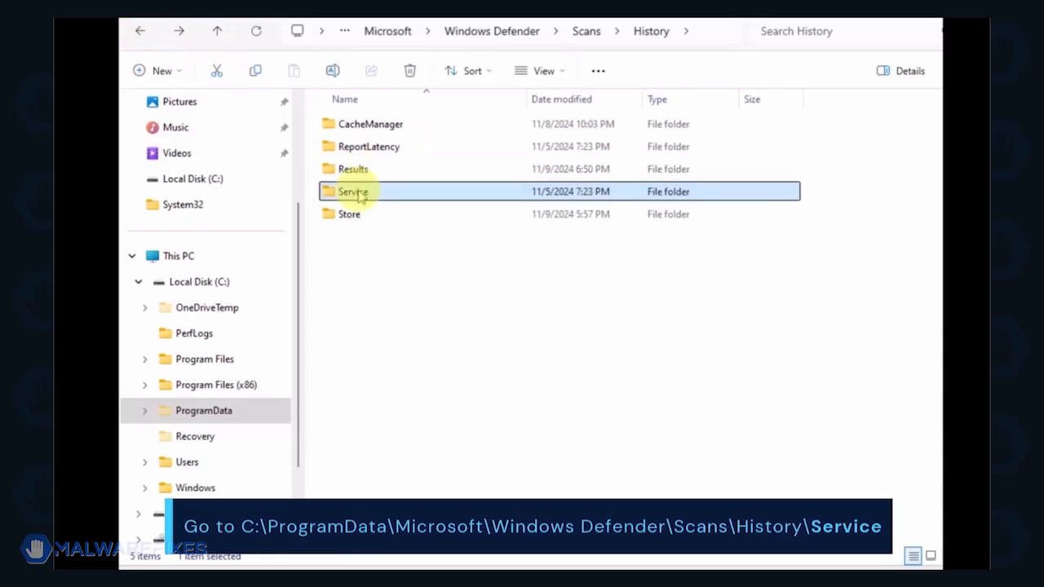
left_click(358, 124)
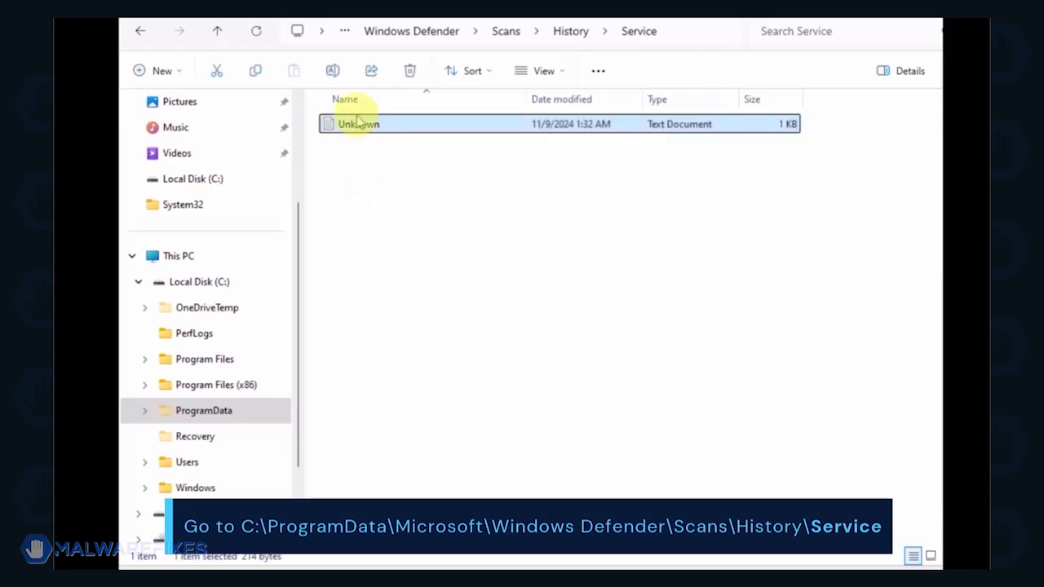
right_click(359, 126)
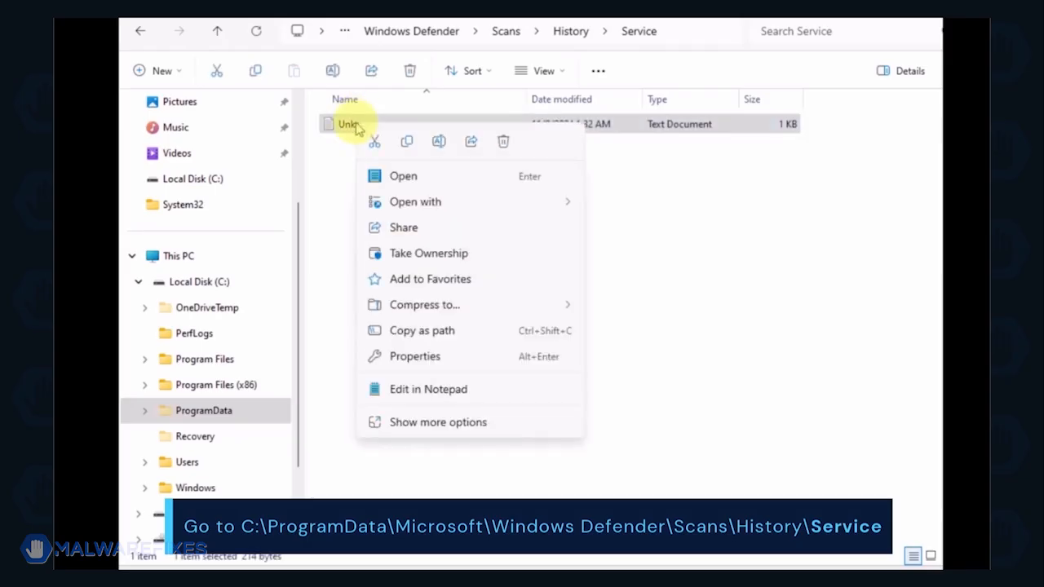
left_click(503, 145)
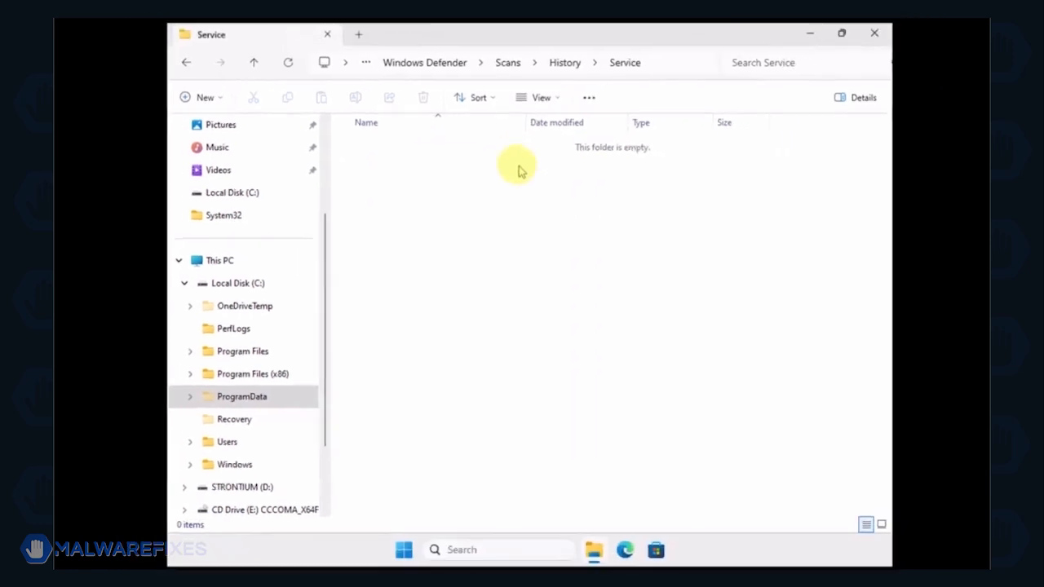
left_click(871, 37)
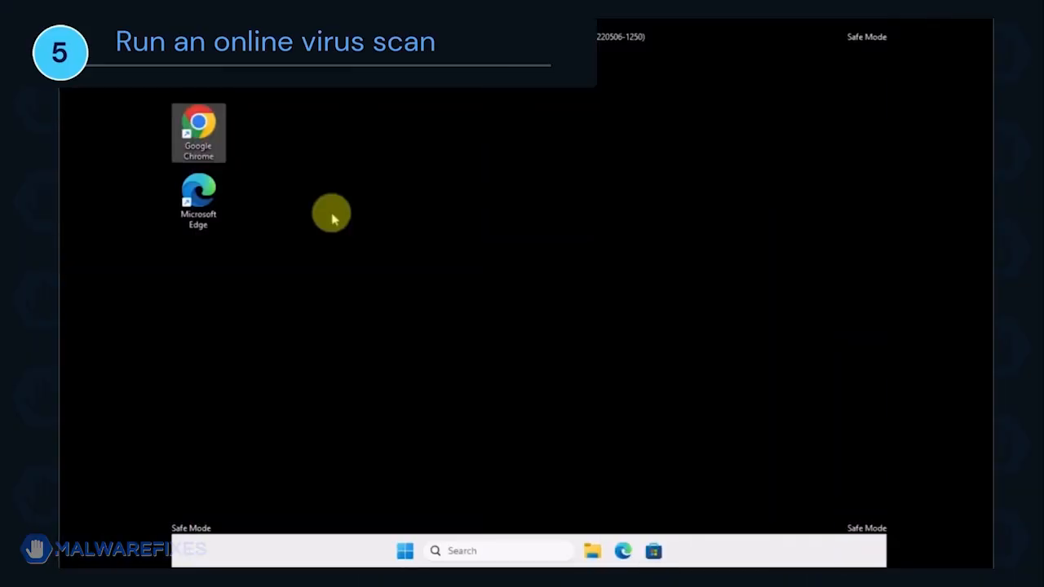
Step: Switch to Google Chrome, search for "eSET's Free Online Scanner" and open the eset.com/afr/online-scanner page
double_click(217, 137)
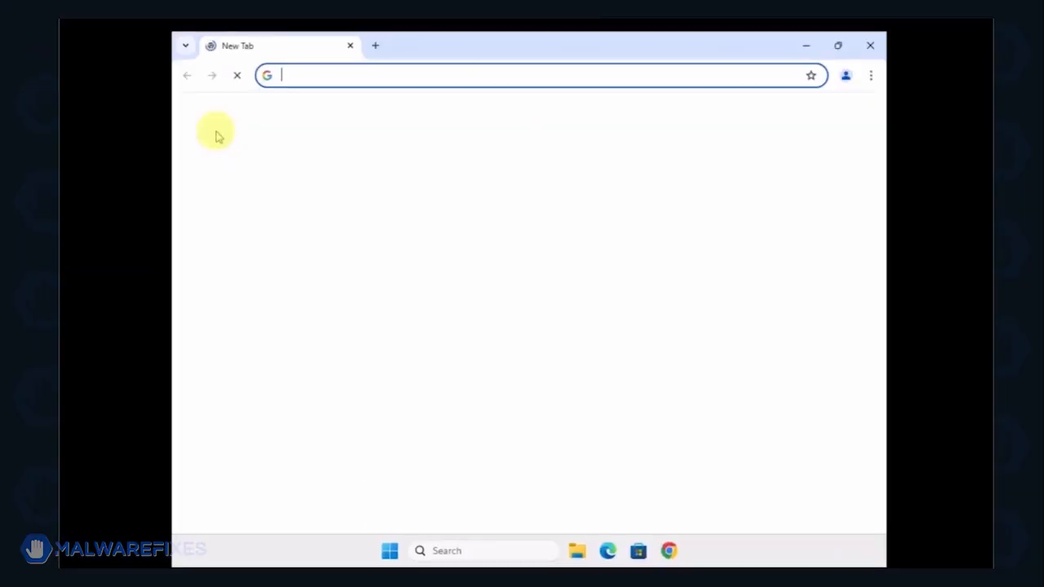
left_click(422, 292)
type("eSET's Free Online Scanner")
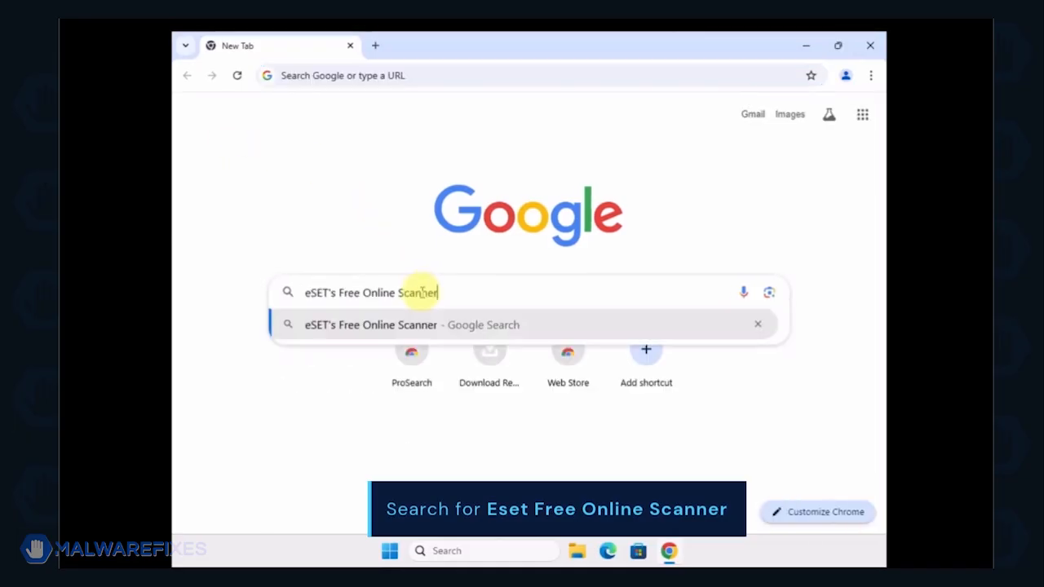
key("Return")
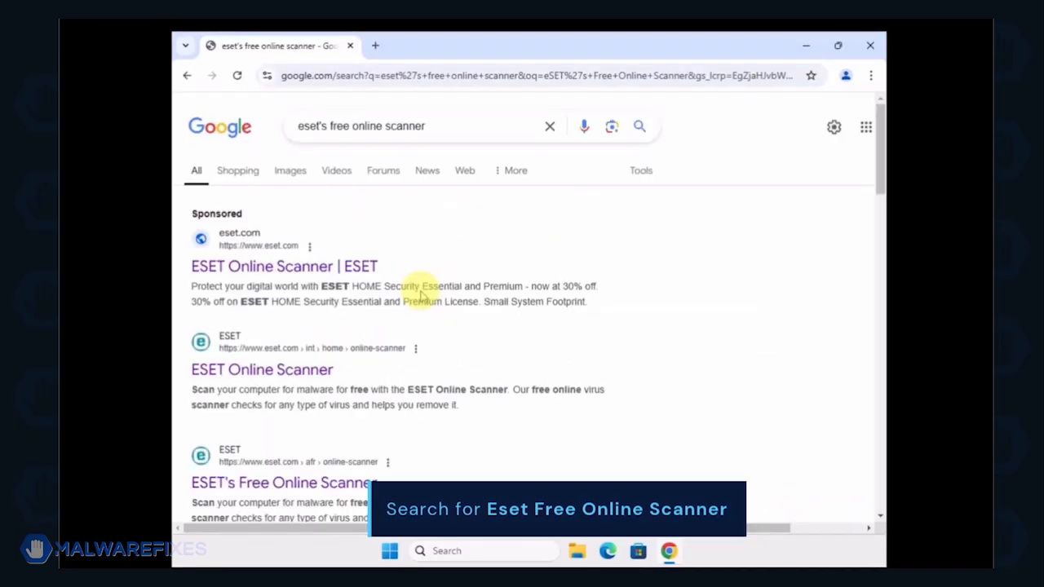
scroll(422, 291, "down", 3)
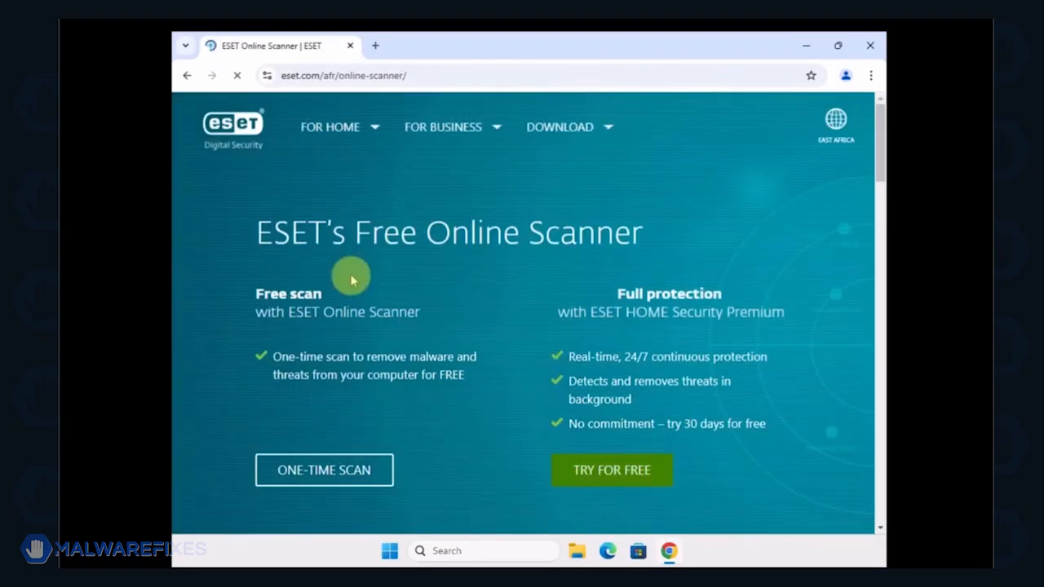
Step: Download the one-time scan tool esetonlinescanner.exe and run it as administrator from the Downloads folder
left_click(335, 475)
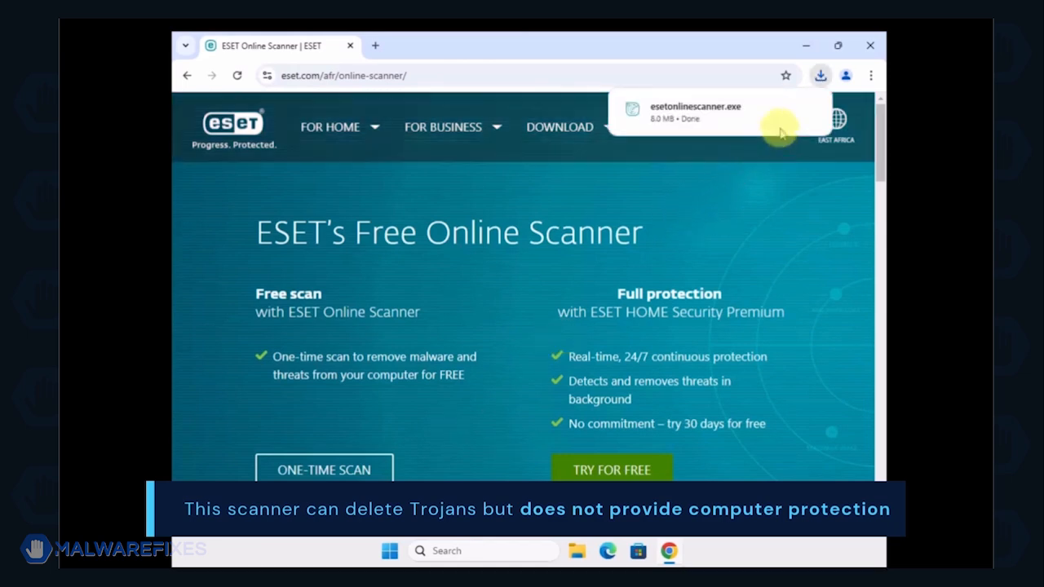
left_click(782, 111)
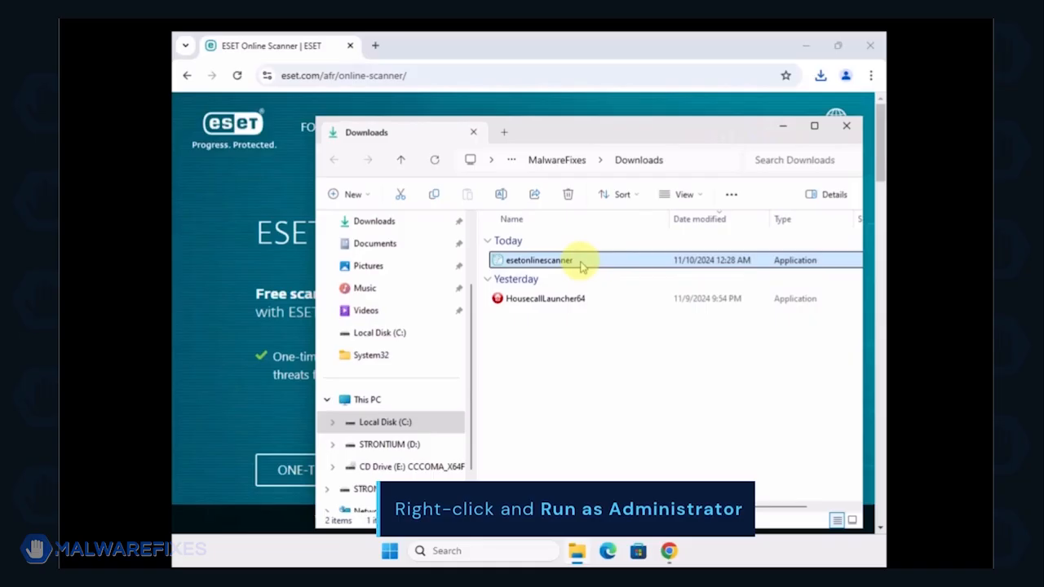
right_click(581, 264)
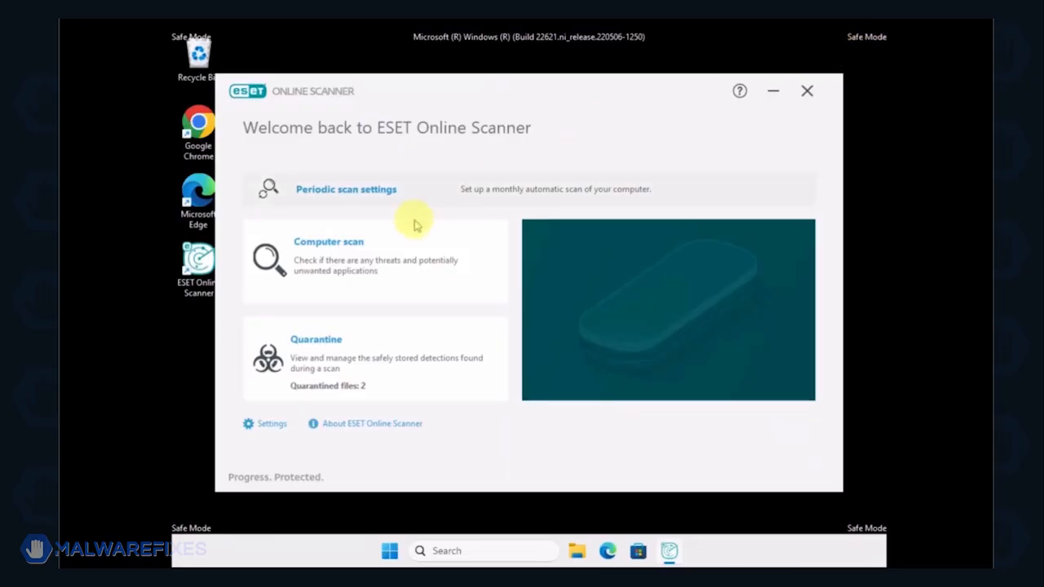
Step: Run a full computer scan with detection of potentially unwanted applications disabled, and close the scanner without submitting an email address
left_click(350, 267)
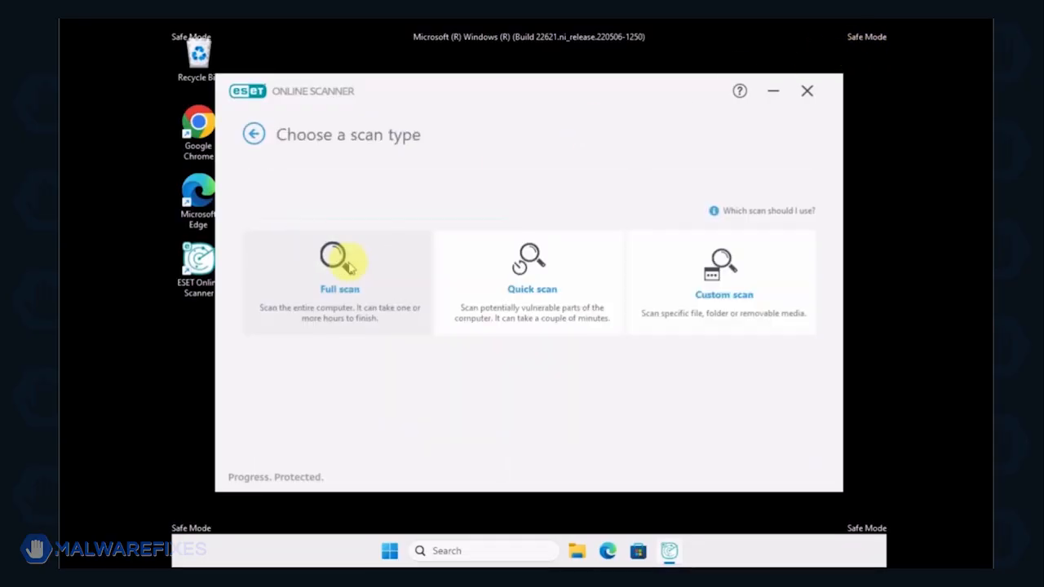
left_click(348, 265)
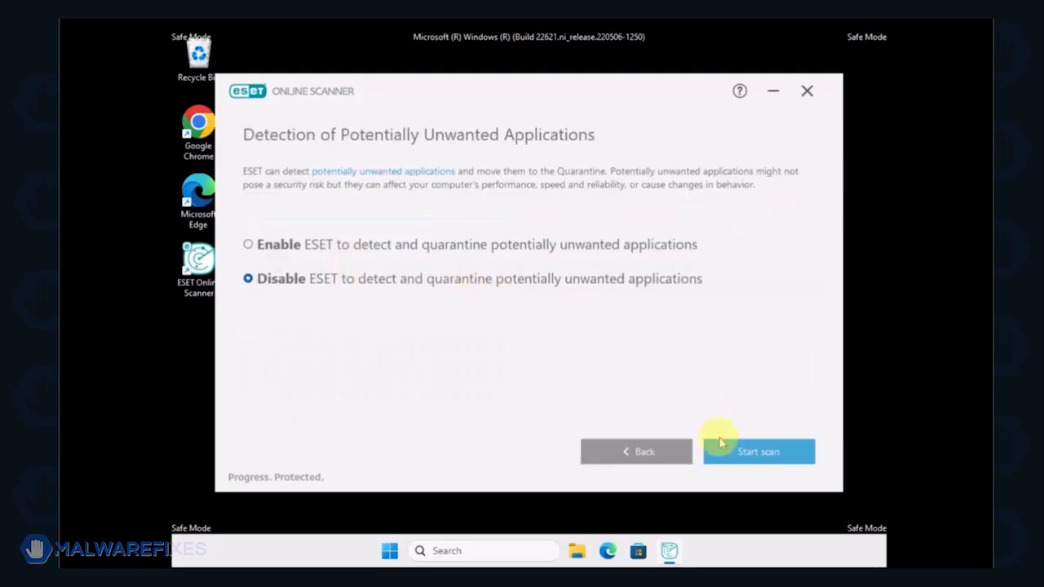
left_click(777, 459)
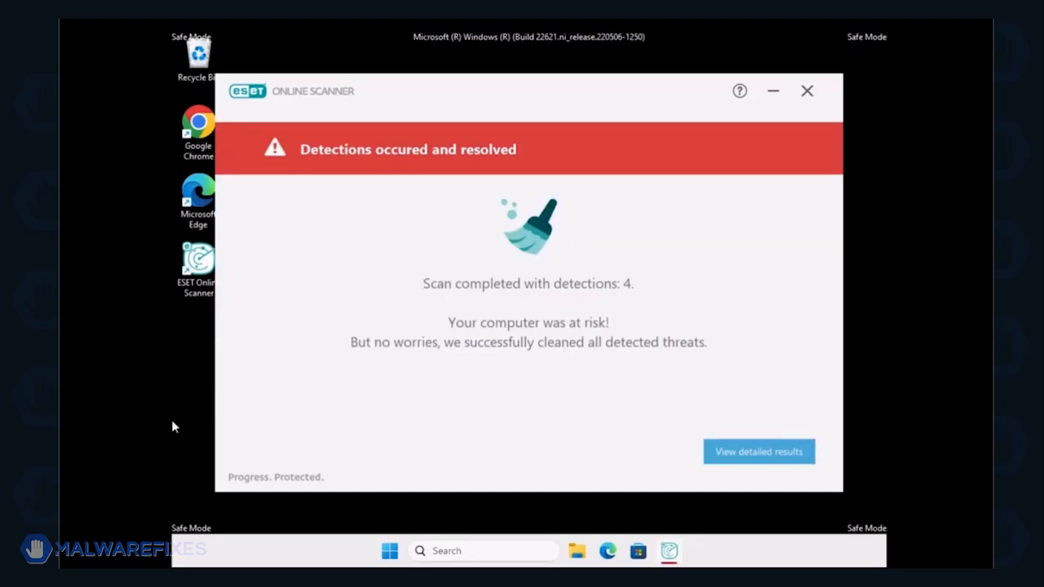
left_click(774, 461)
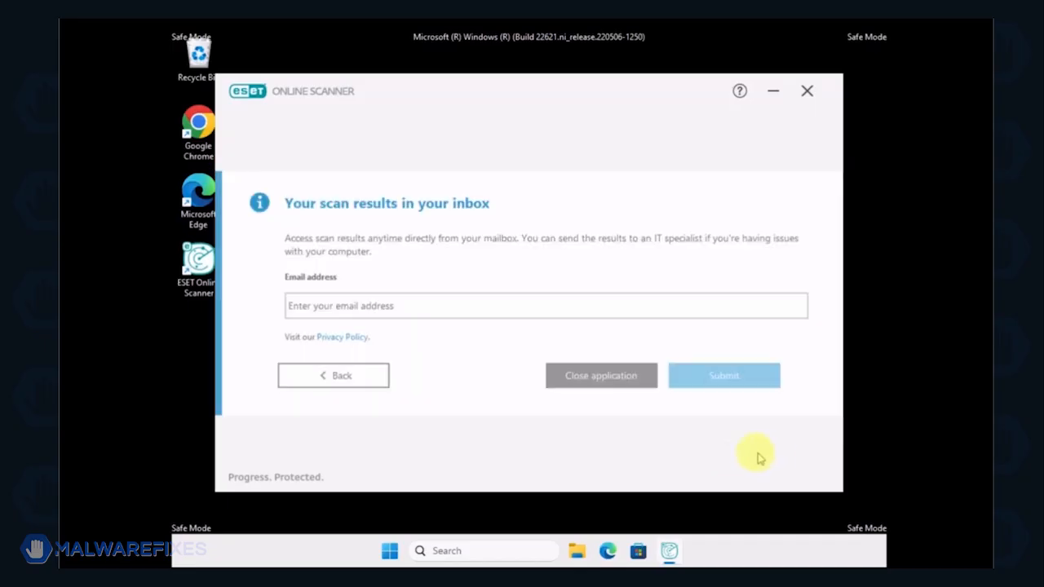
left_click(598, 377)
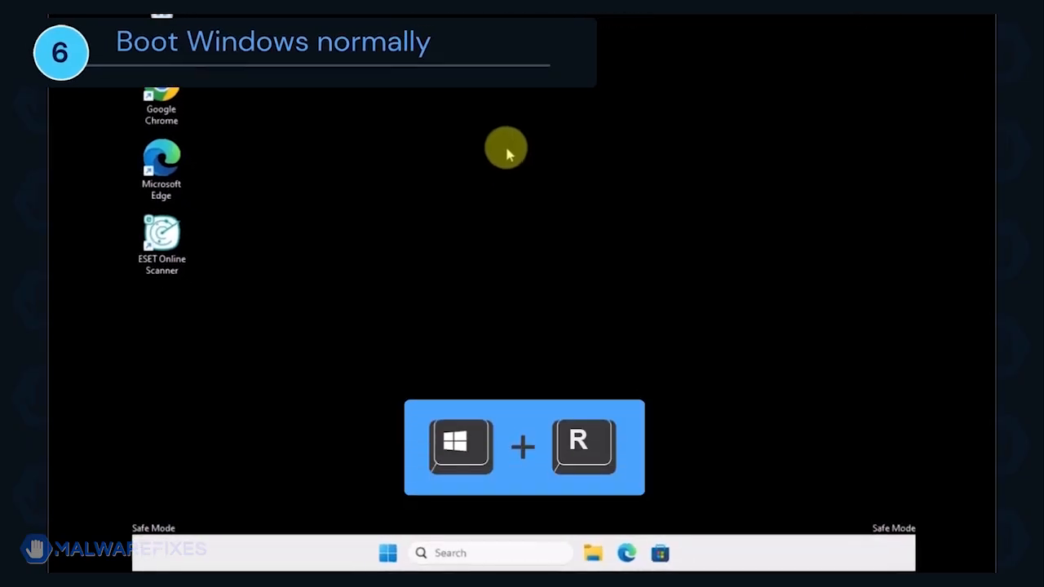
Step: Open System Configuration by running msconfig
key("super+r")
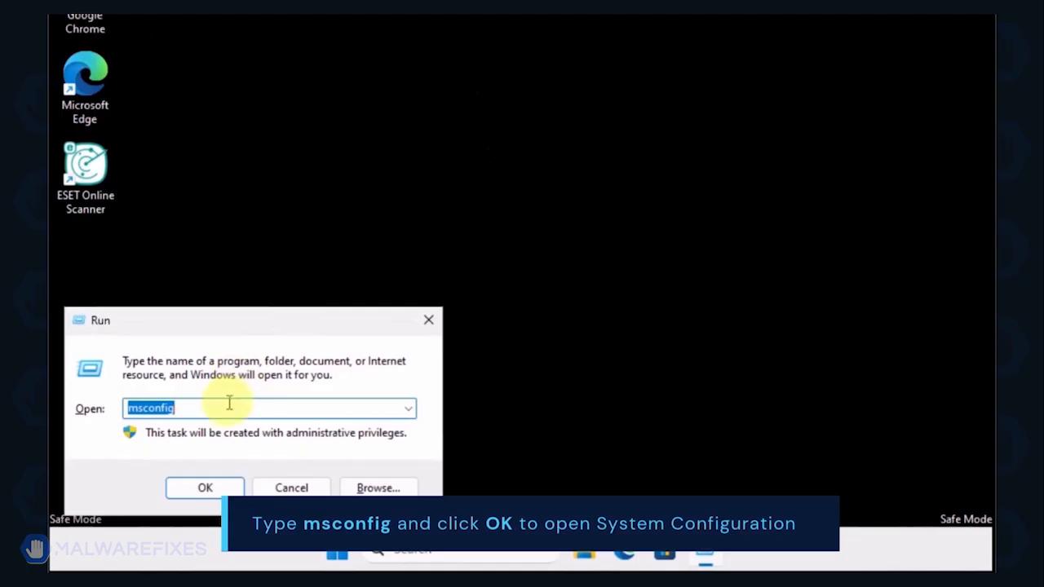
left_click(219, 409)
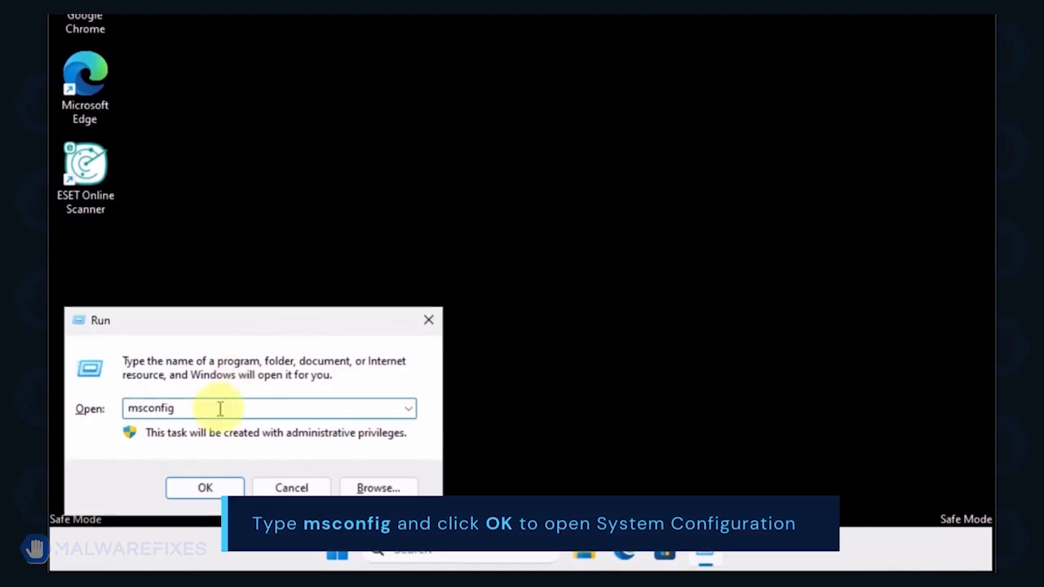